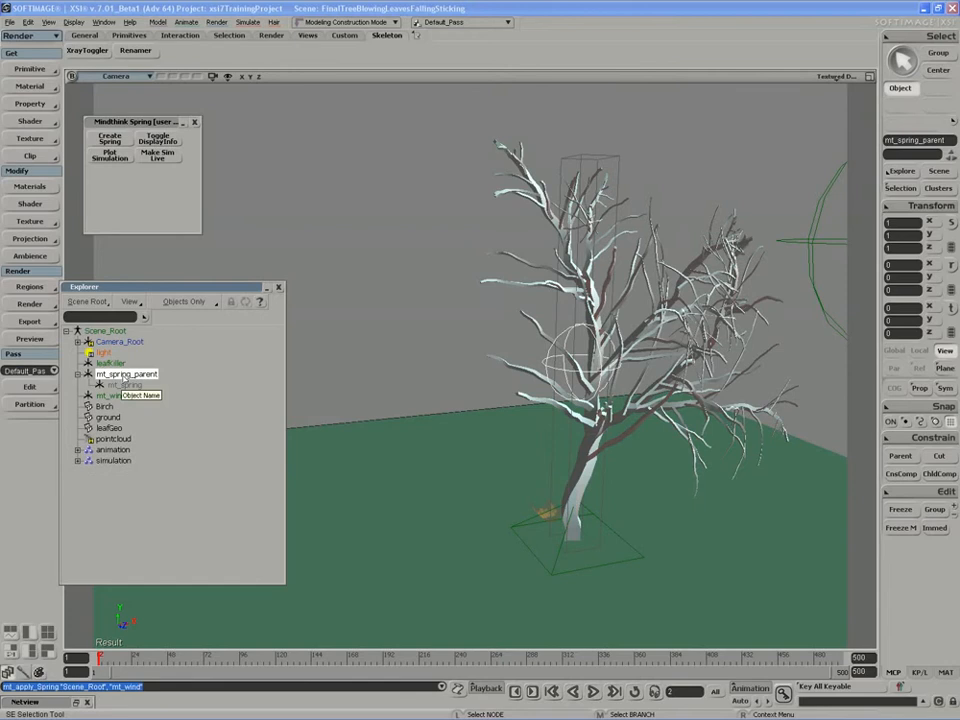
Try moving and rotating mt_spring_parent, undoing each change so the tree stays upright.
left_click(150, 373)
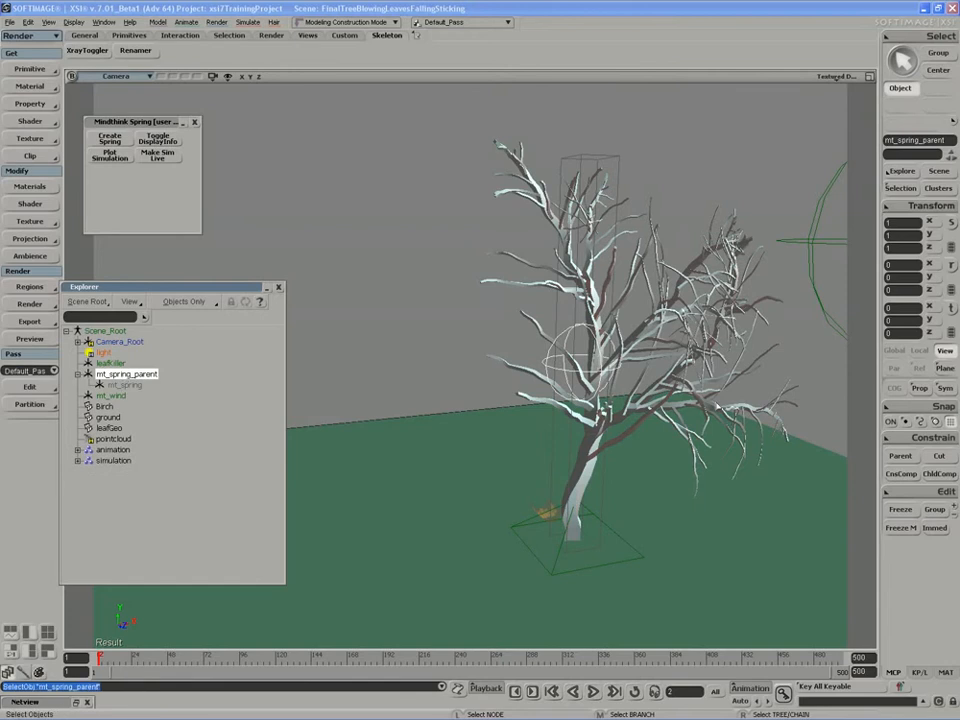
key("v")
left_click_drag(576, 545, 633, 532)
key("ctrl+z")
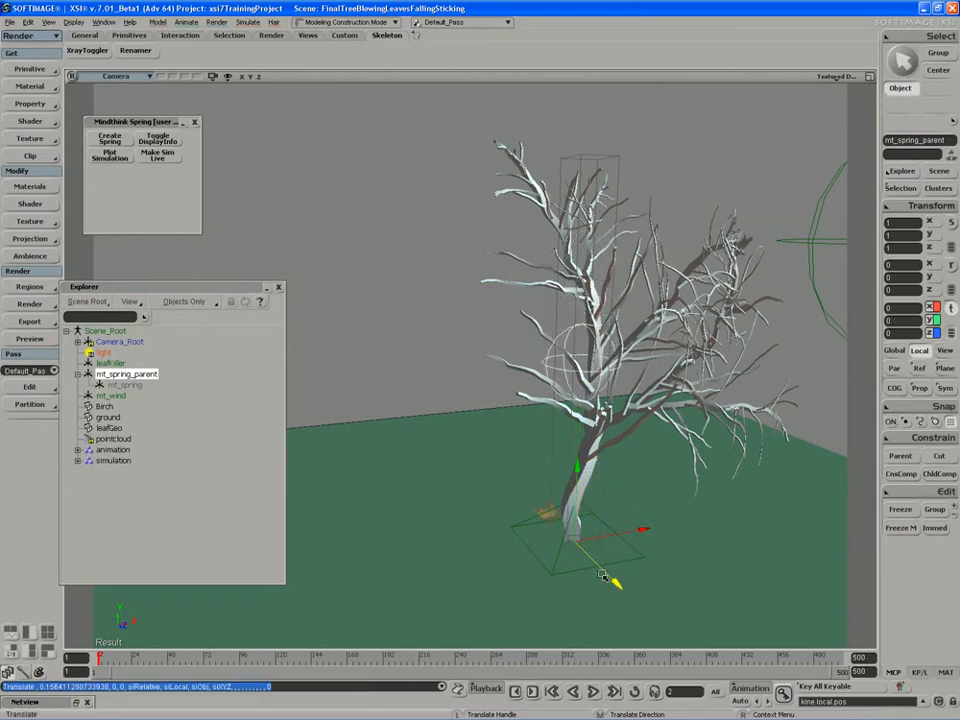
left_click_drag(619, 588, 623, 595)
key("ctrl+z")
key("ctrl+z")
key("c")
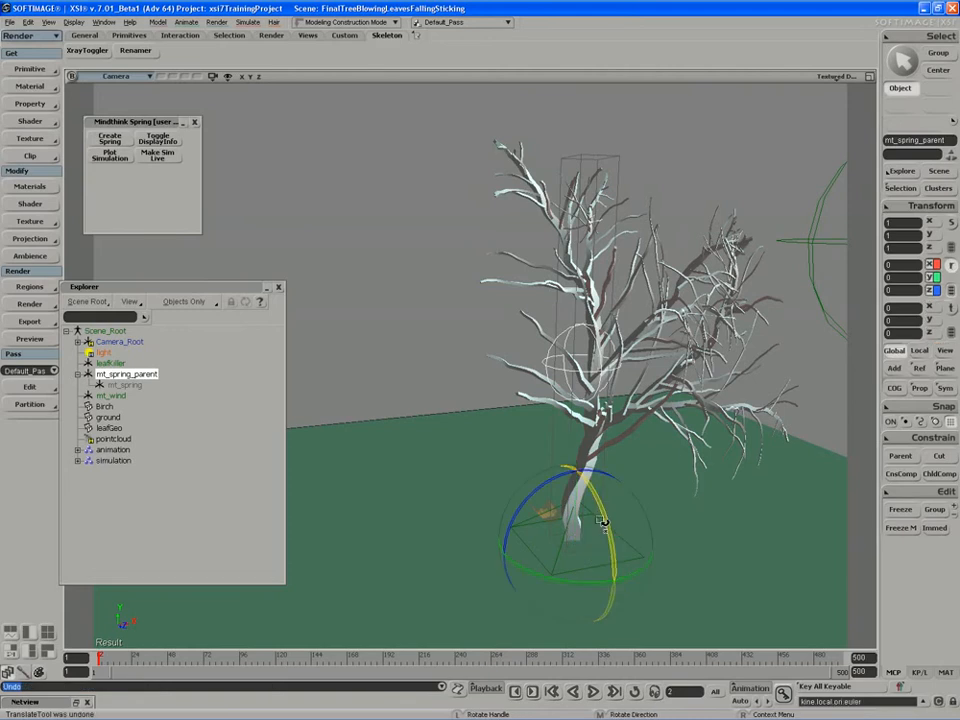
left_click_drag(606, 514, 588, 547)
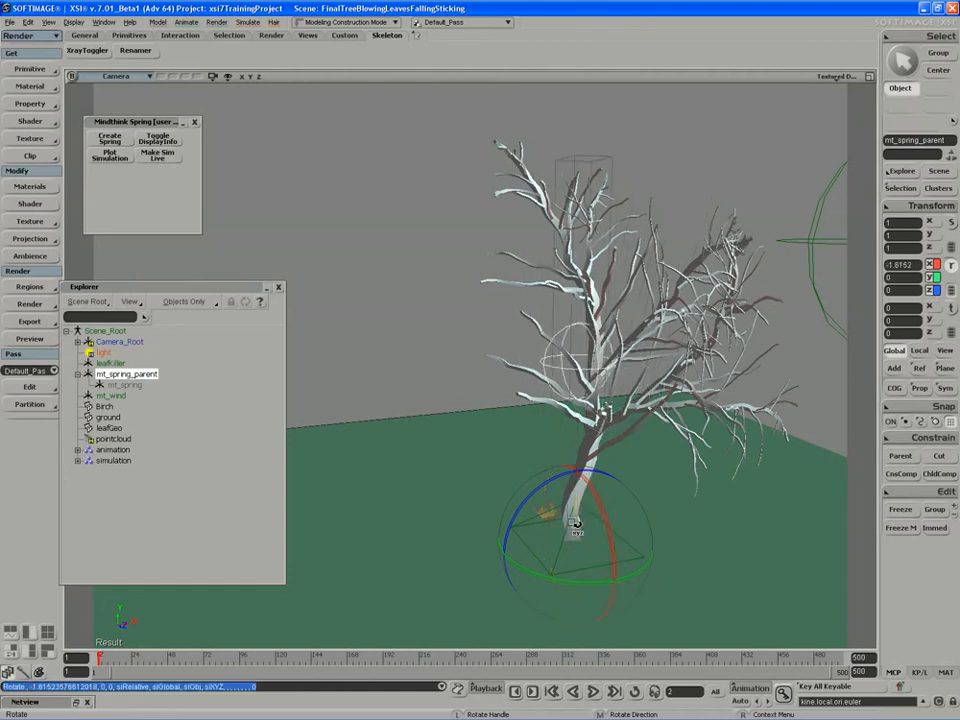
key("ctrl+z")
Select mt_wind and expand the animation and simulation groups in the Explorer.
left_click(128, 385)
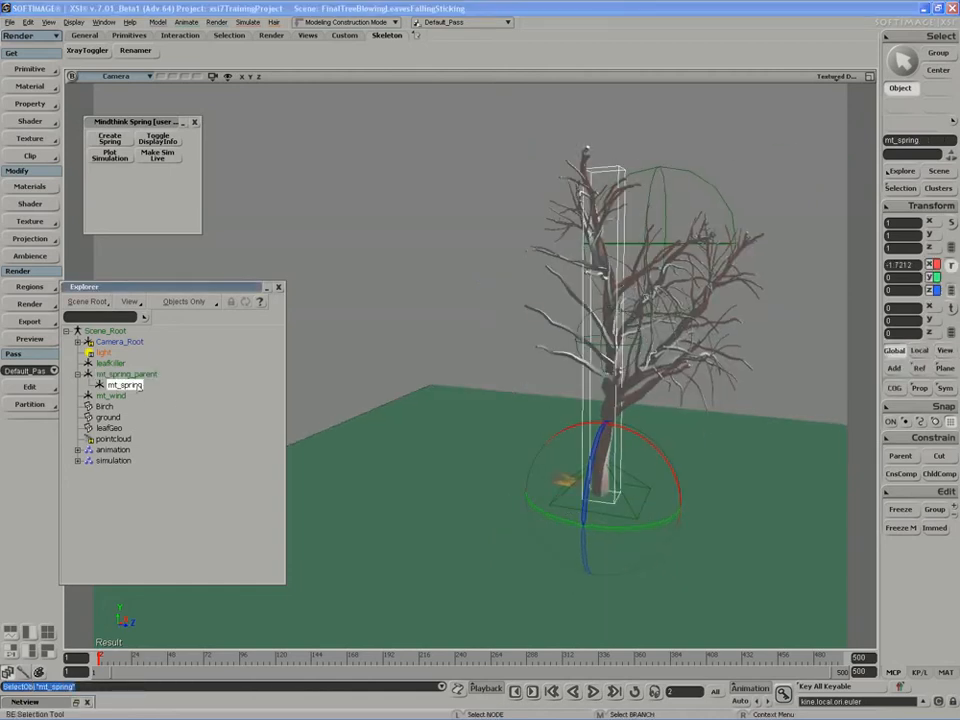
left_click(118, 396)
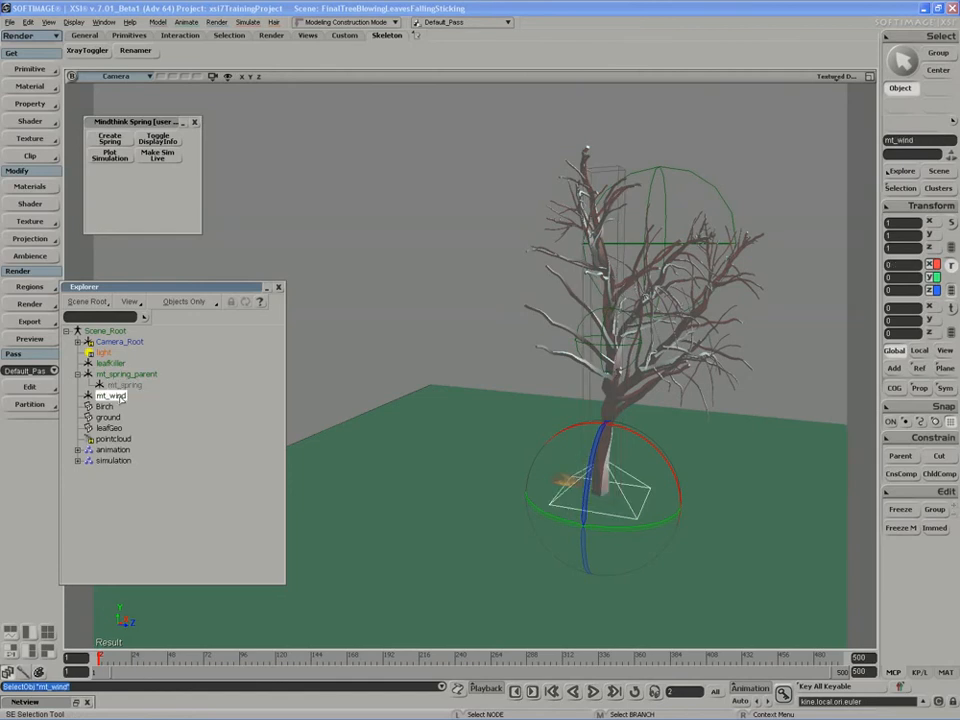
left_click(78, 450)
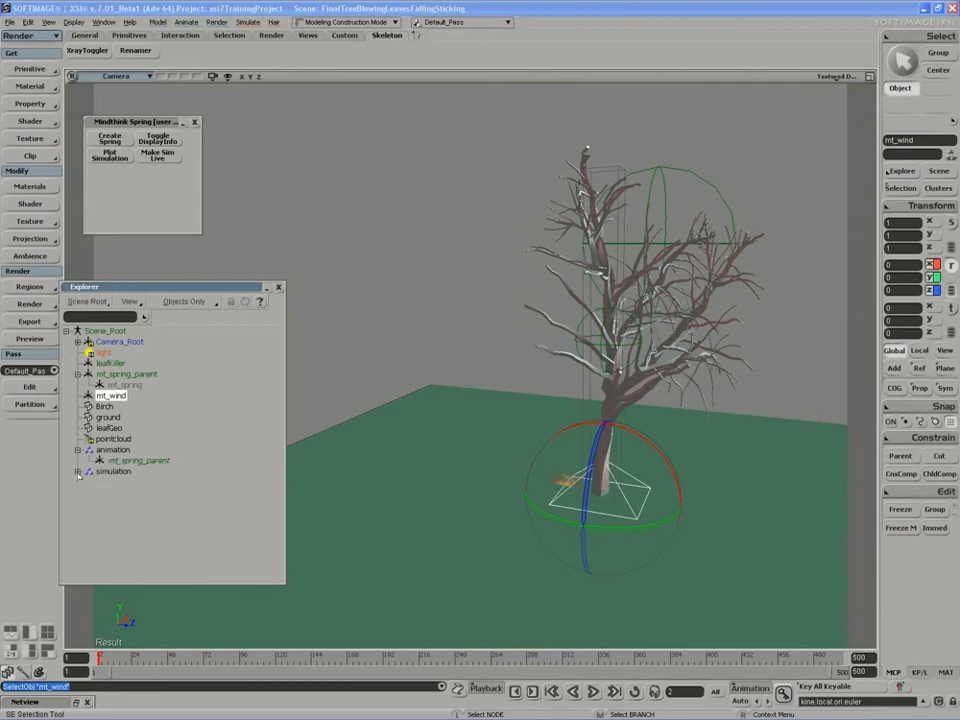
left_click(78, 471)
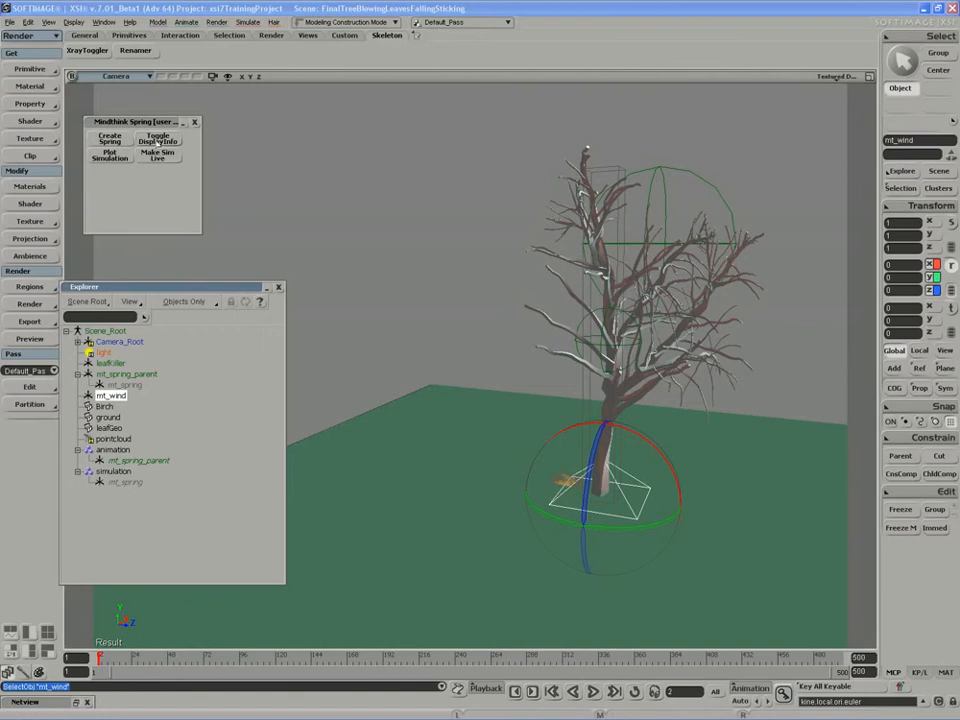
Branch-select mt_spring_parent, toggle DisplayInfo off and on, then try scaling and undo it.
key("space")
middle_click(124, 374)
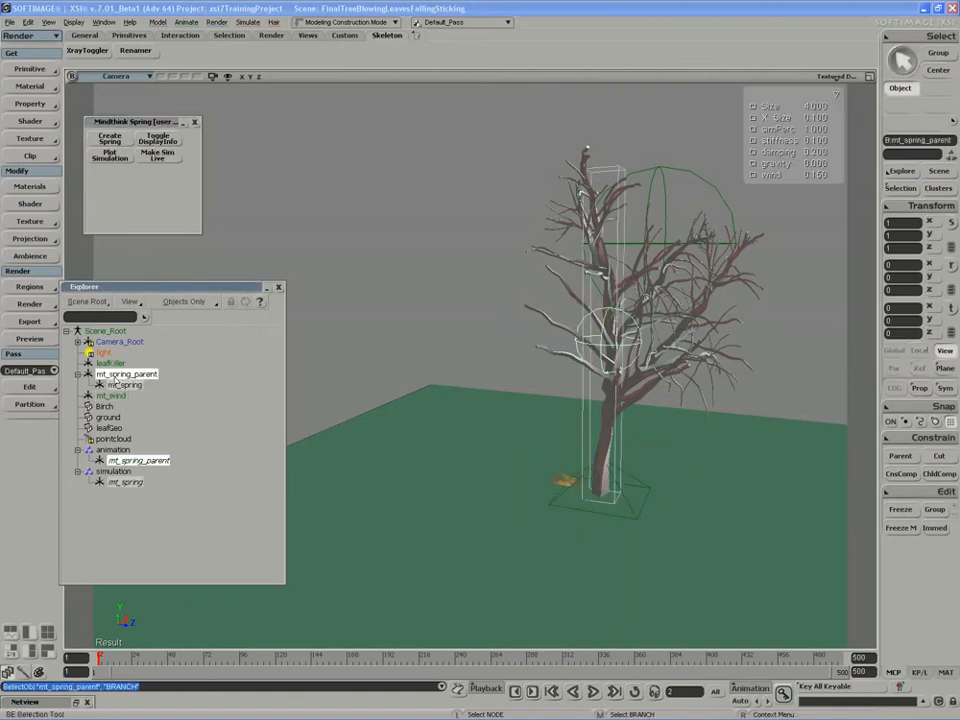
left_click(160, 139)
left_click(160, 139)
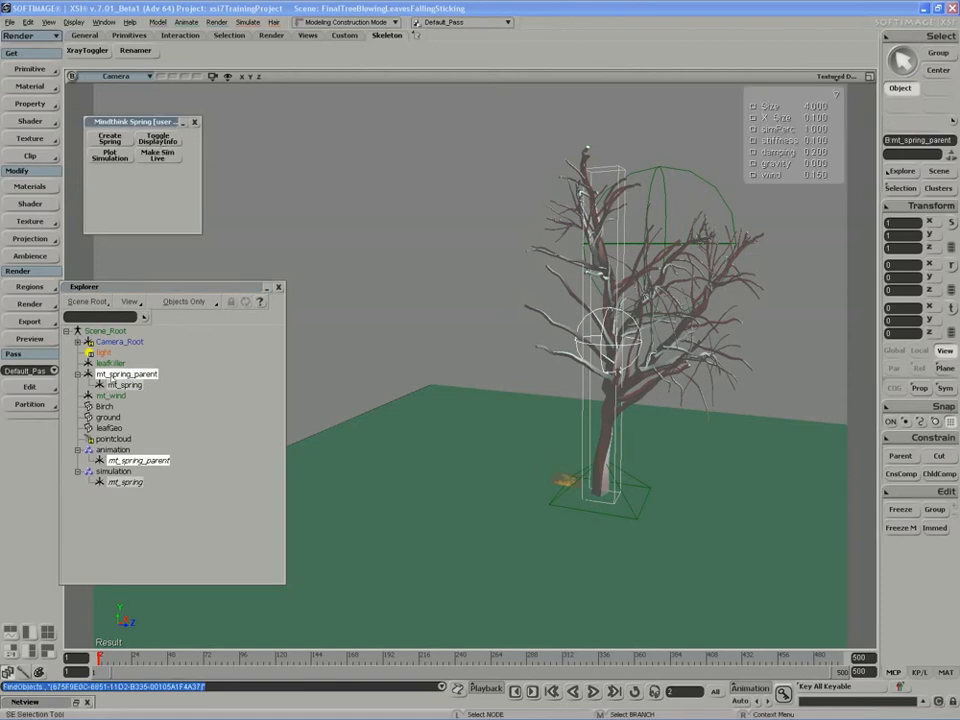
left_click(111, 377)
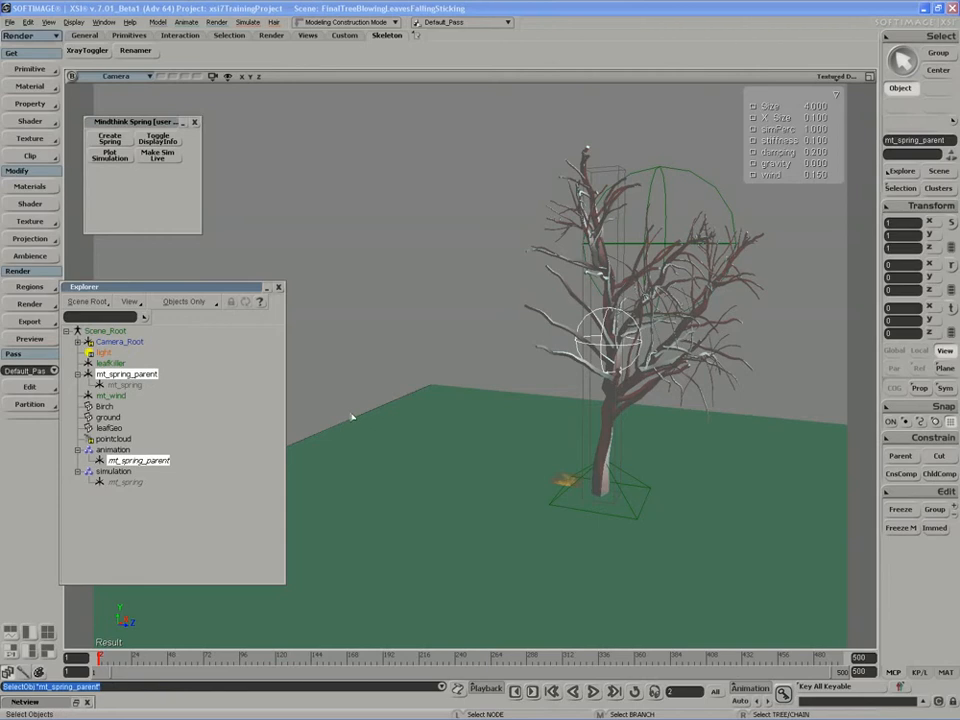
key("x")
key("ctrl+z")
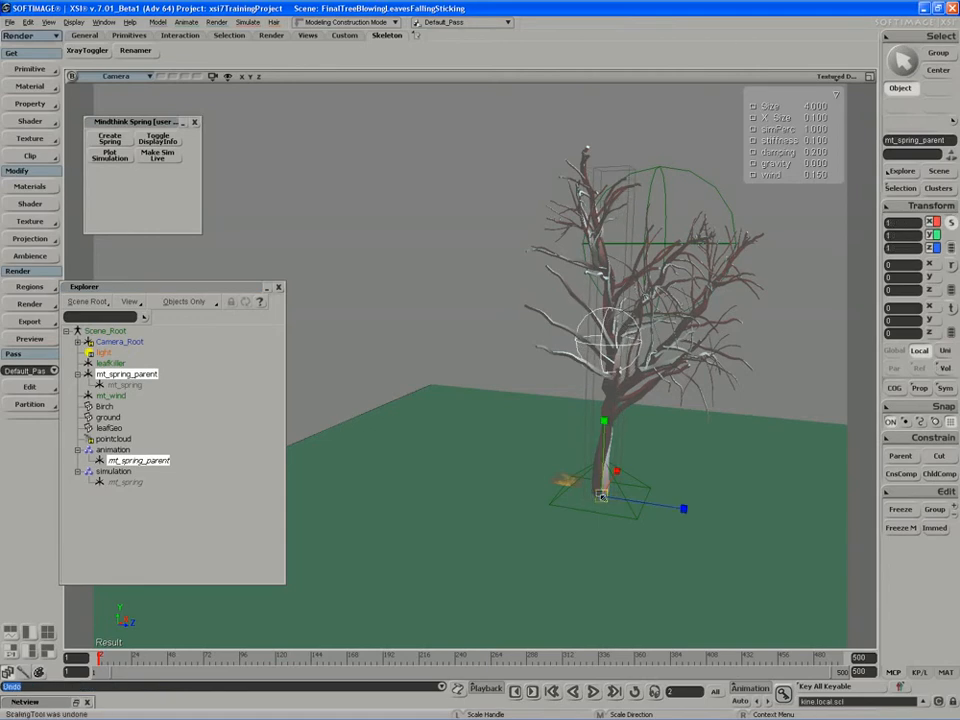
Add a null primitive and name it TreeRootParentNull.
left_click(28, 73)
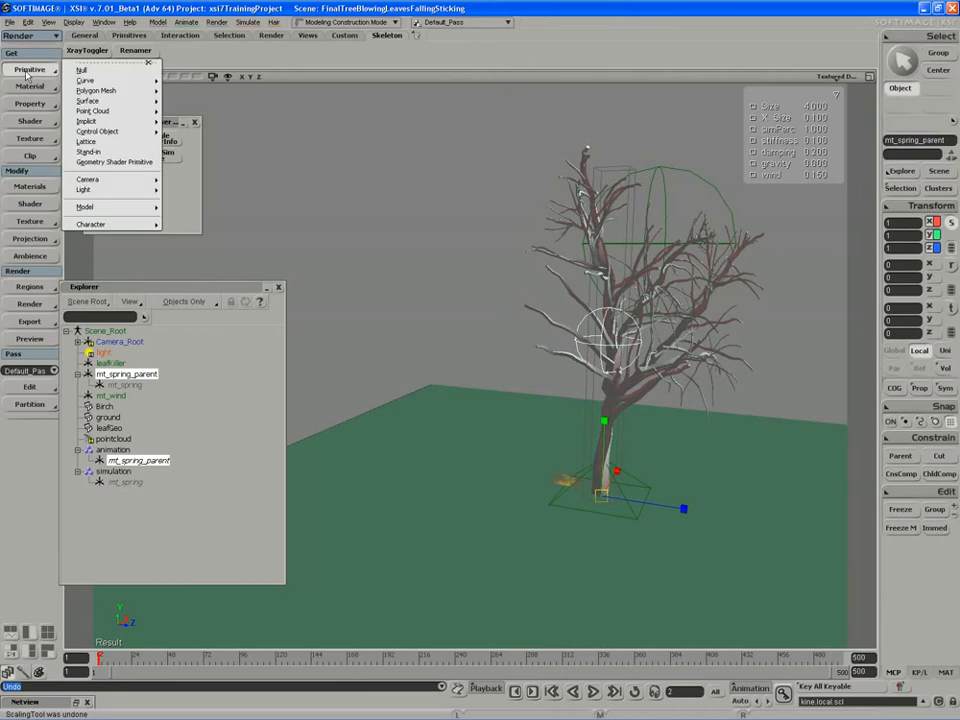
left_click(90, 71)
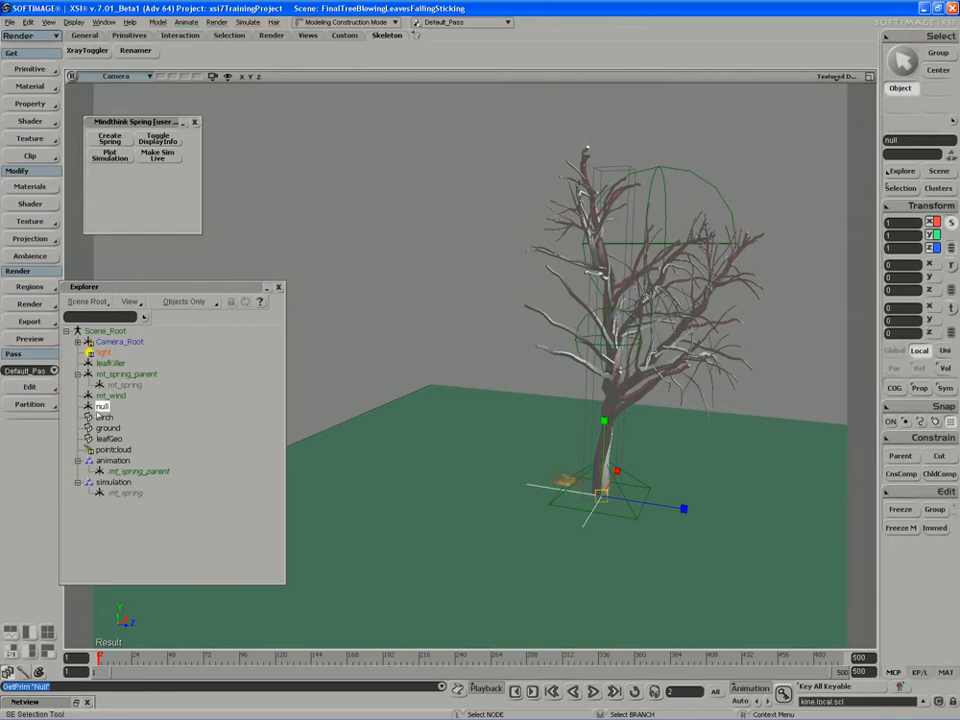
left_click(100, 406)
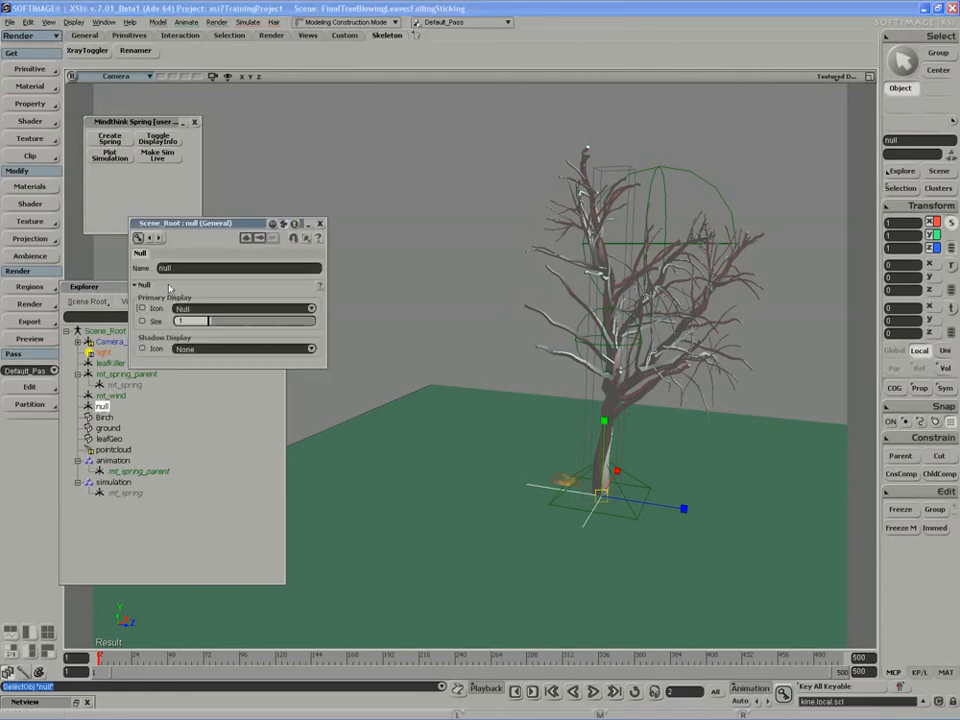
type("TreeRoot")
key("Return")
double_click(174, 268)
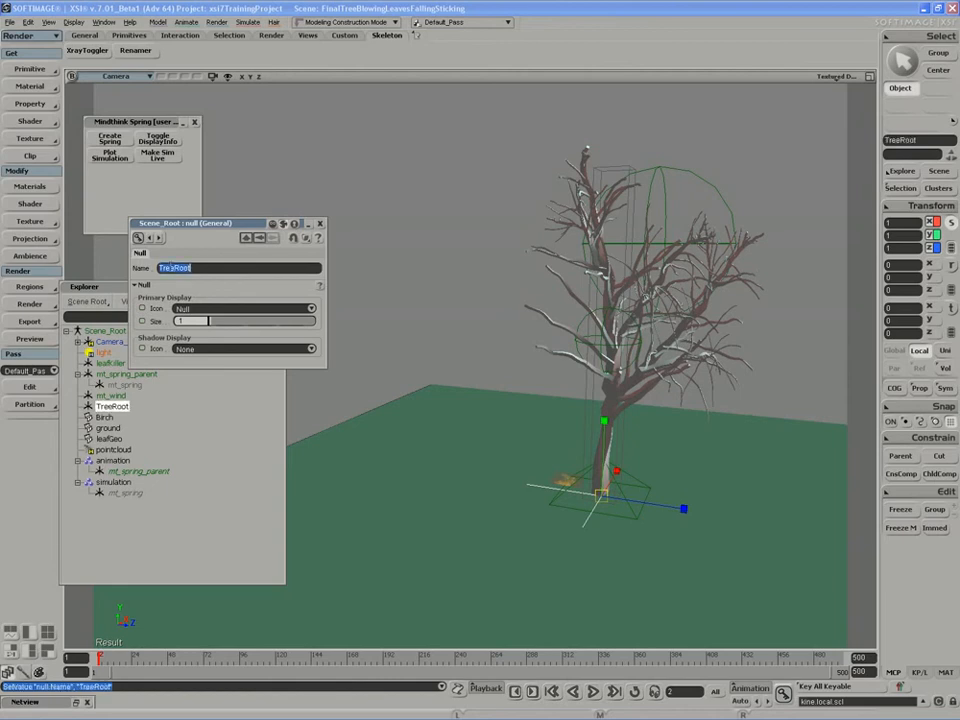
key("End")
type("ParentNull")
key("Return")
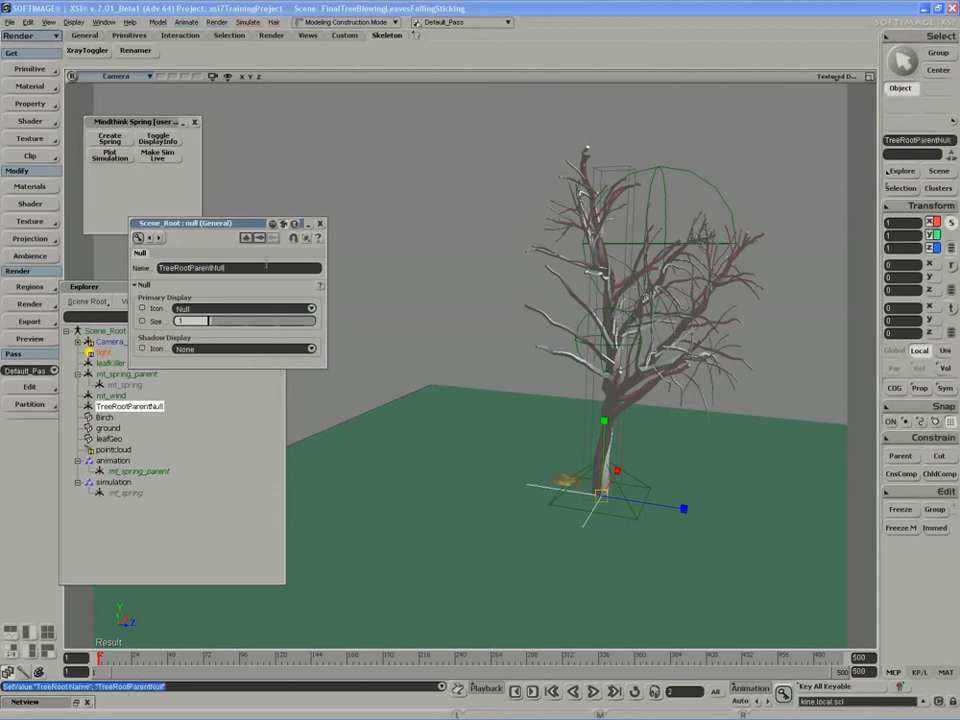
Give the null a Pyramid icon of size 0.266 and parent mt_spring_parent under it.
left_click(320, 224)
key("Return")
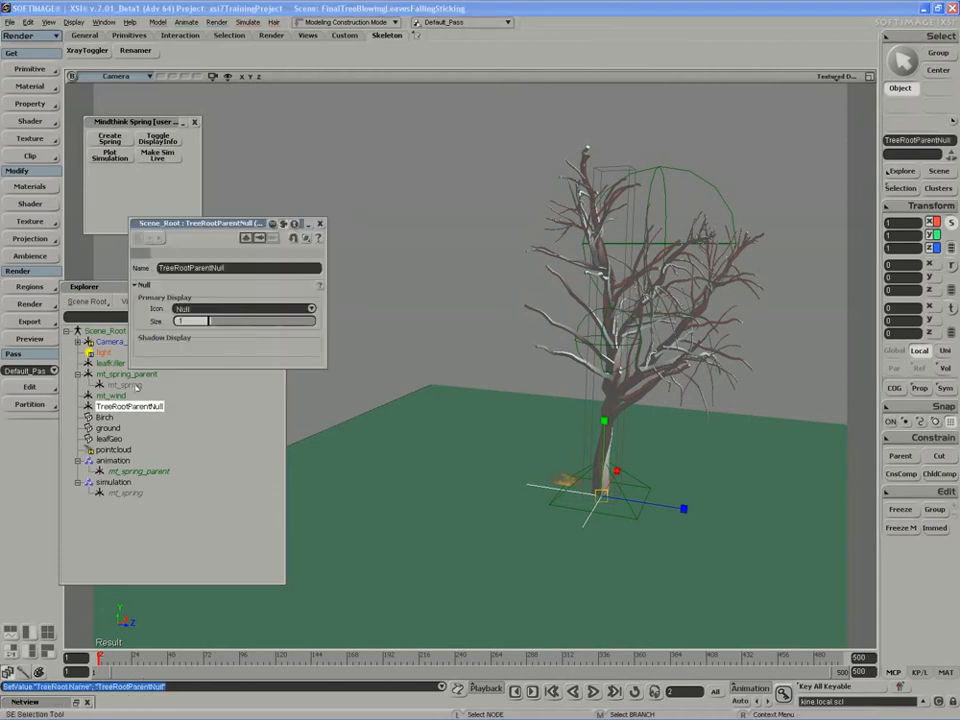
left_click(185, 308)
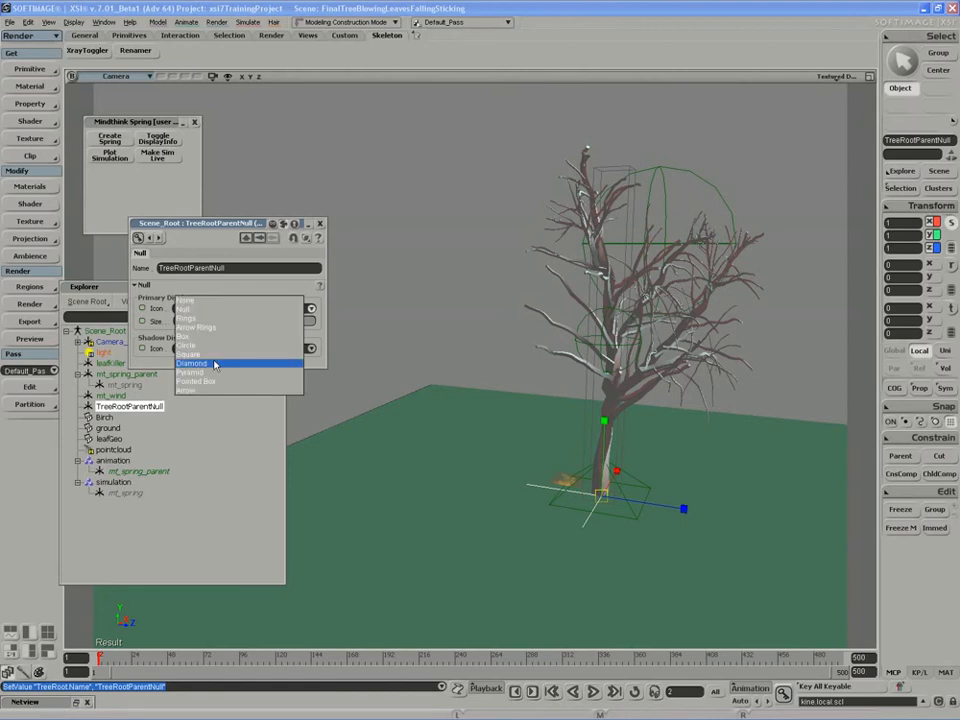
left_click(266, 371)
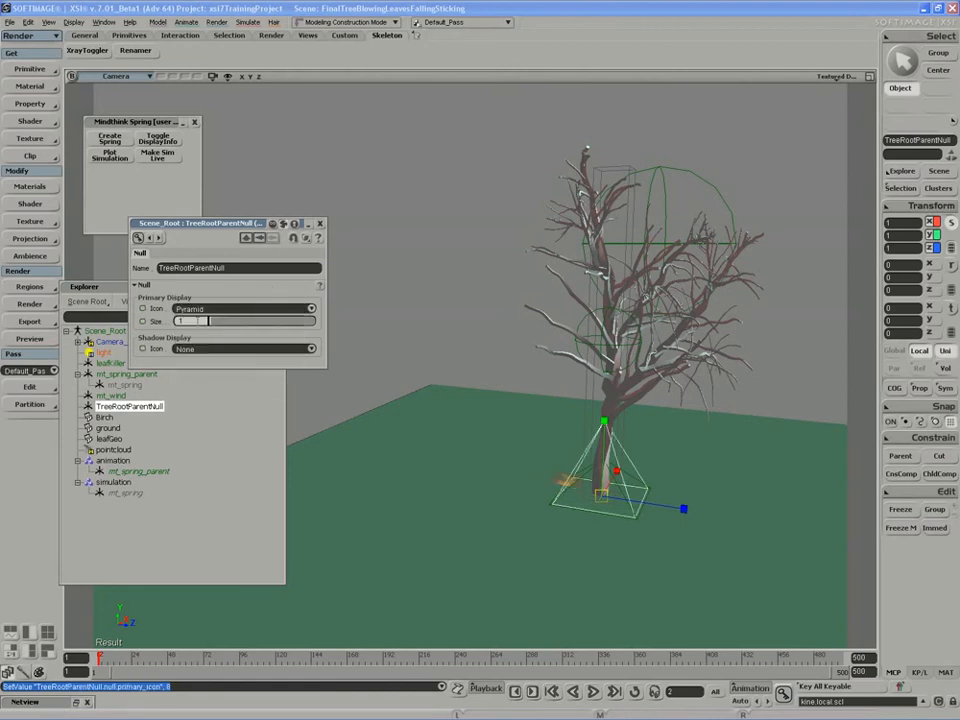
left_click_drag(217, 322, 185, 324)
left_click(320, 223)
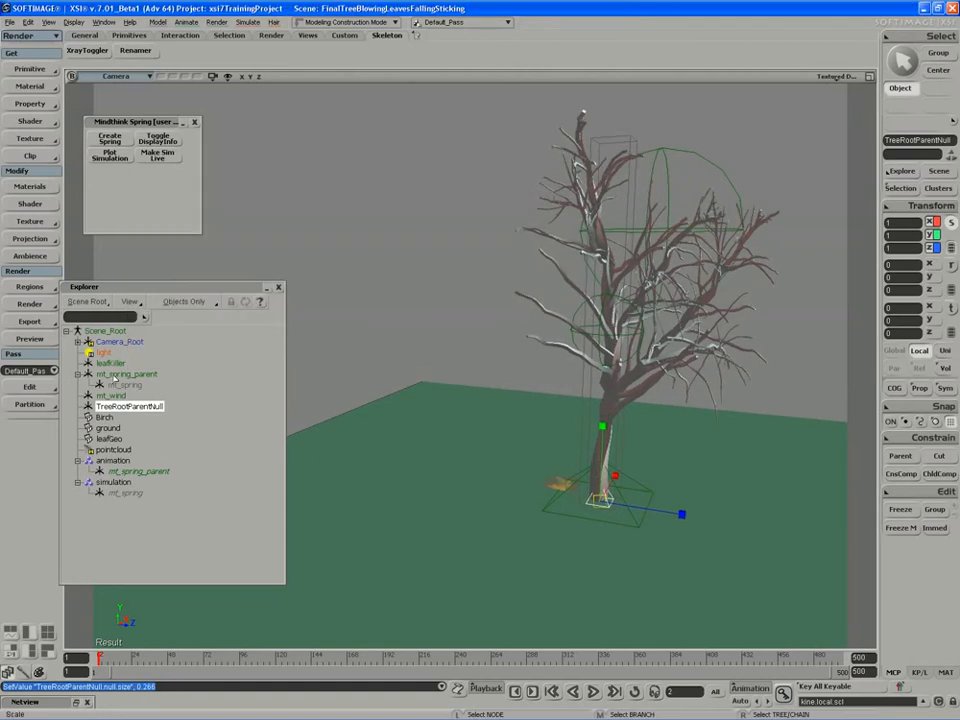
left_click_drag(126, 374, 122, 407)
Scale TreeRootParentNull uniformly down to 0.2452, shrinking the spring rig.
left_click(366, 261)
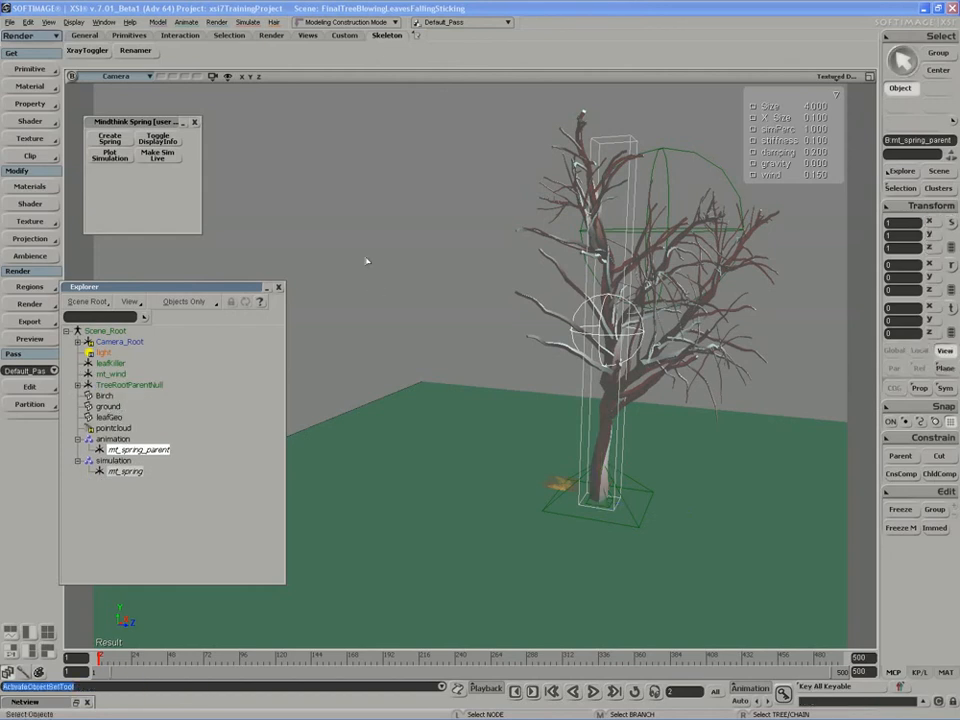
left_click(122, 384)
key("x")
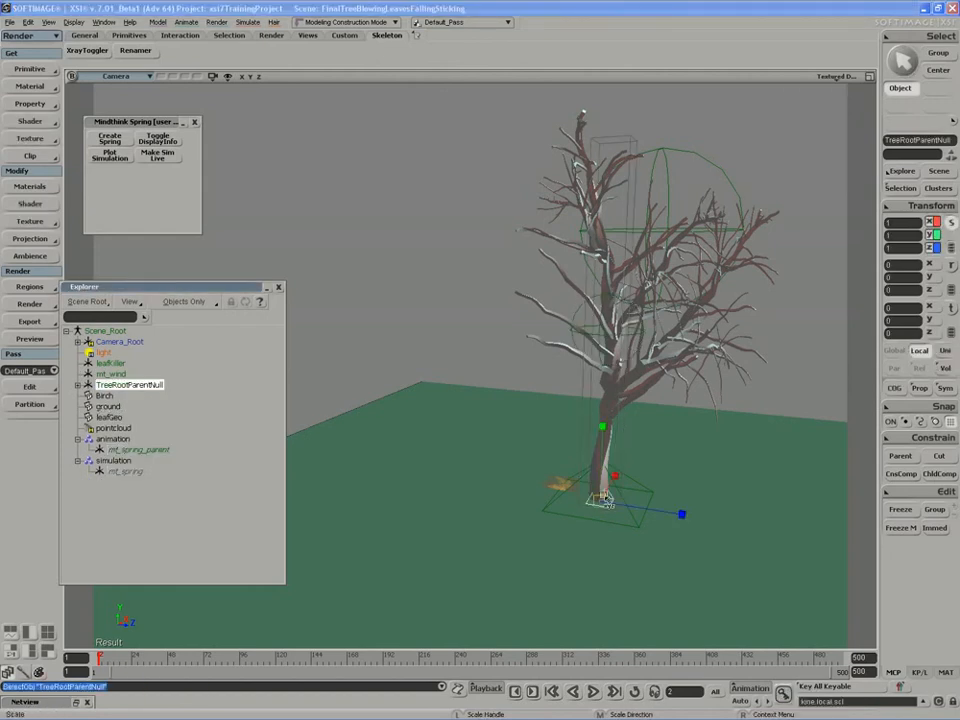
left_click_drag(541, 515, 504, 514)
key("s")
right_click_drag(504, 514, 574, 469)
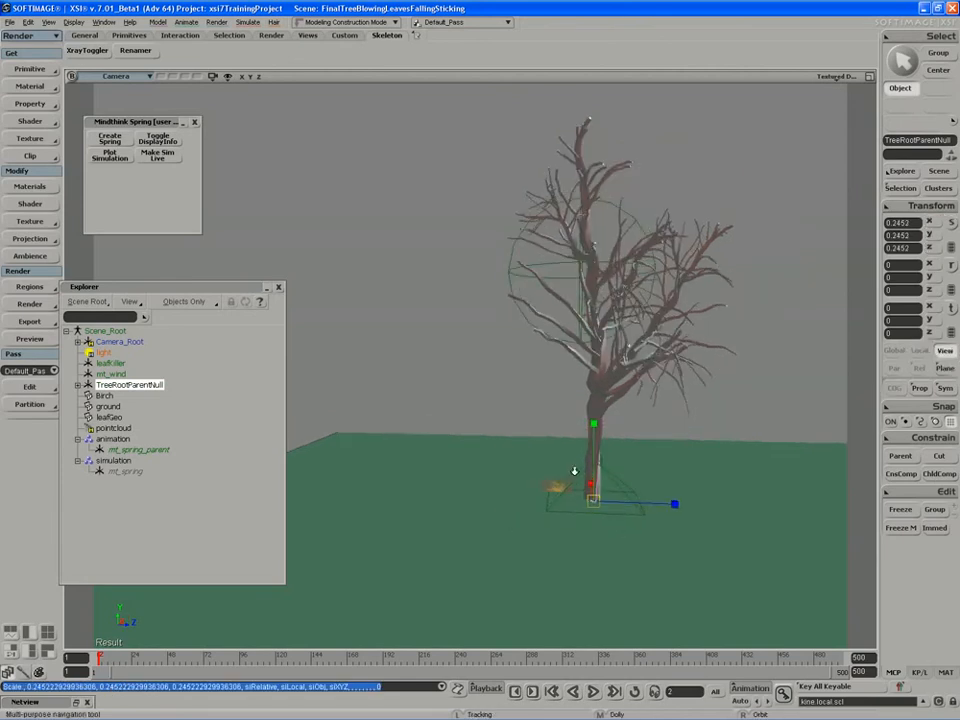
left_click_drag(574, 469, 505, 420)
middle_click_drag(505, 420, 420, 448)
Switch the viewport to hidden-line display and turn on X-ray with XrayToggler.
left_click(830, 78)
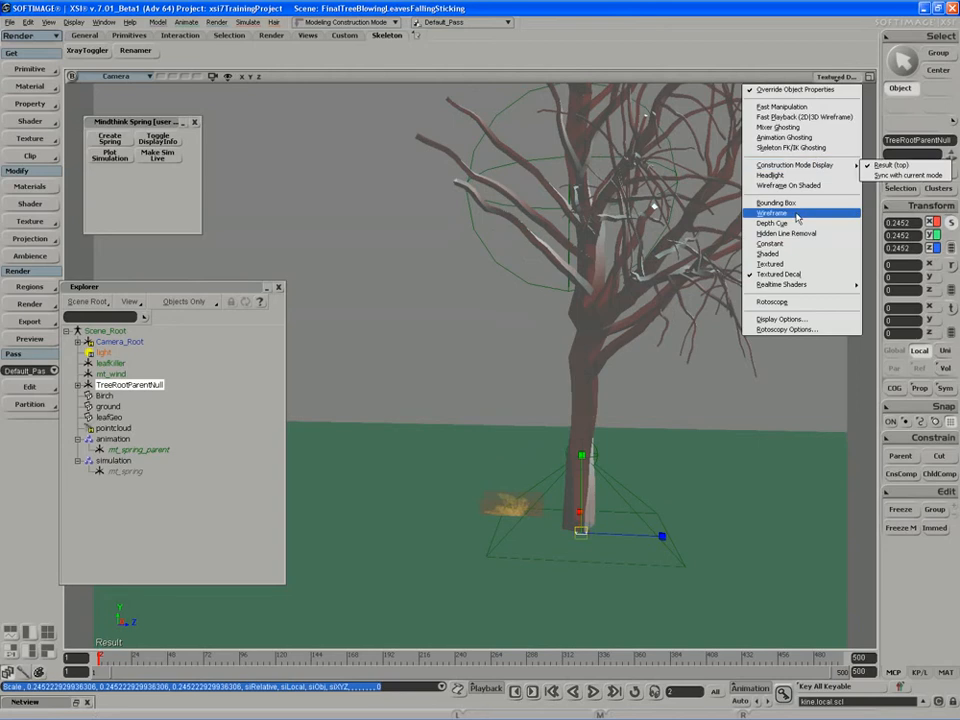
left_click(790, 221)
key("space")
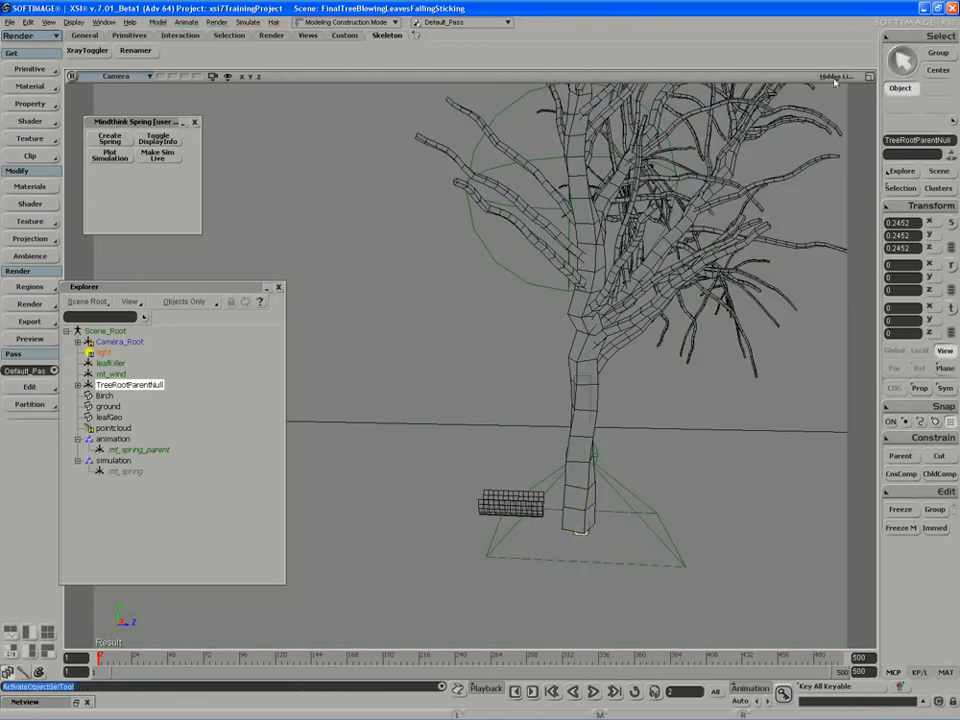
left_click(92, 49)
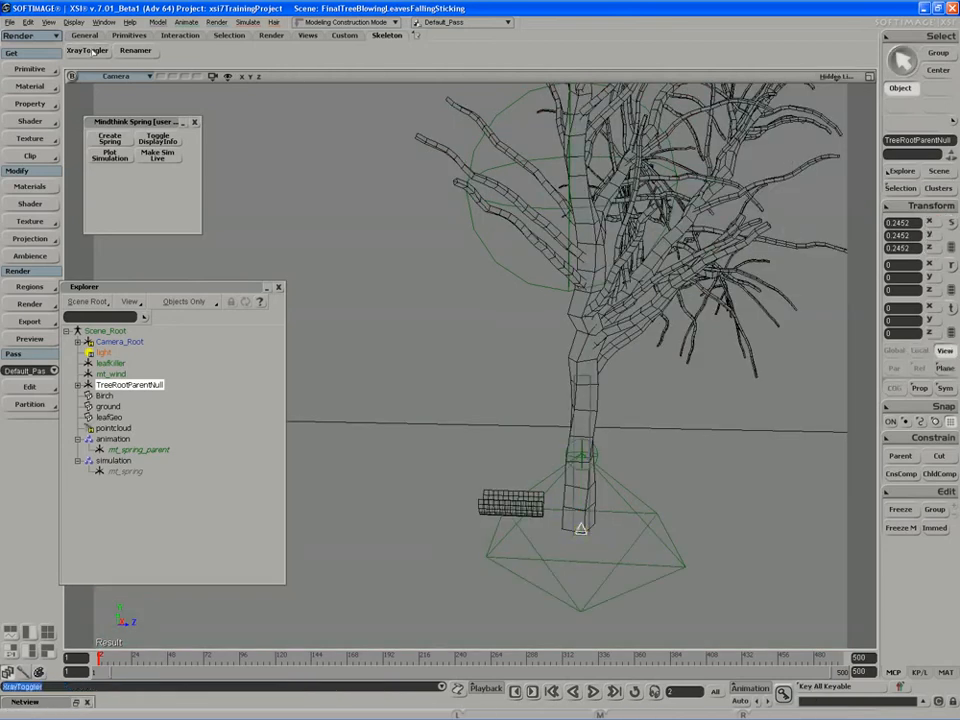
key("s")
right_click_drag(430, 328, 394, 302)
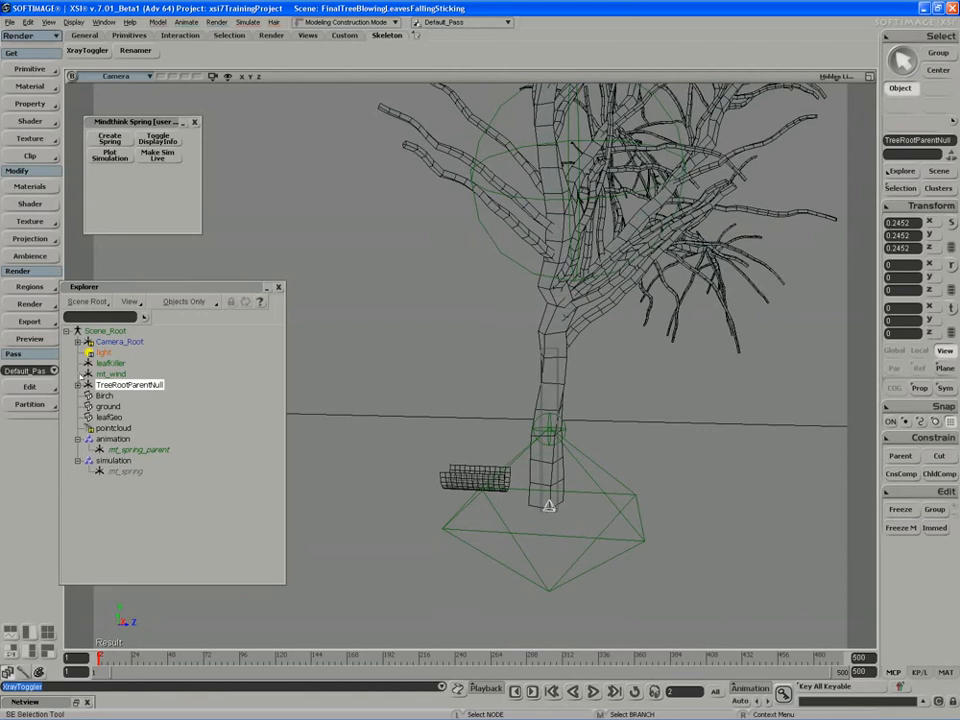
Expand TreeRootParentNull, mt_spring_parent and mt_spring to reveal mt_spring_parent1.
left_click(78, 384)
left_click(130, 396)
left_click(89, 396)
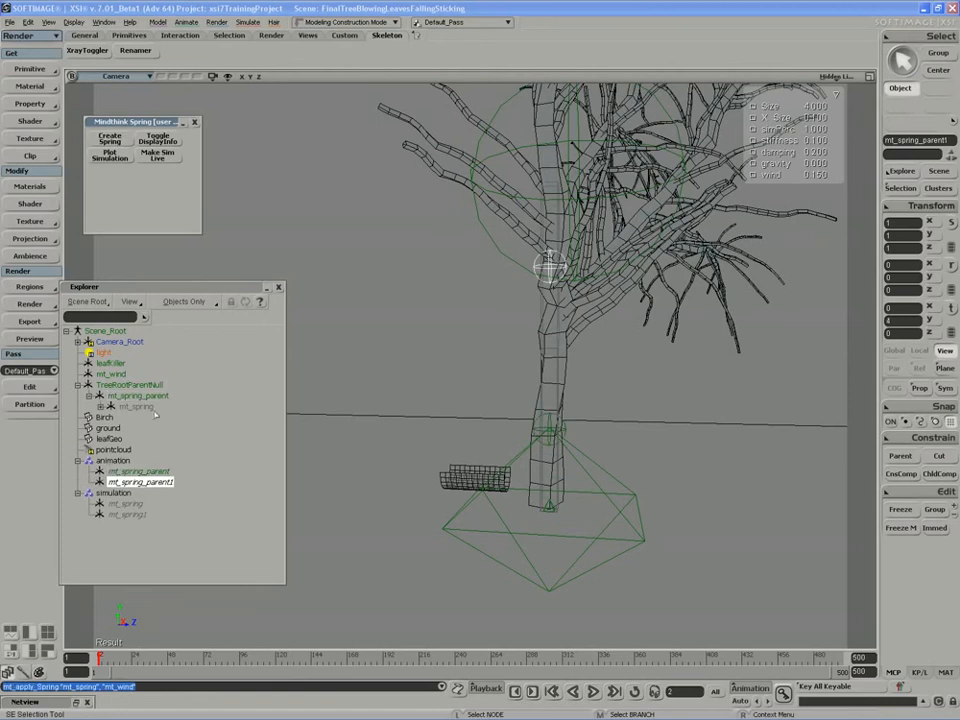
left_click(100, 406)
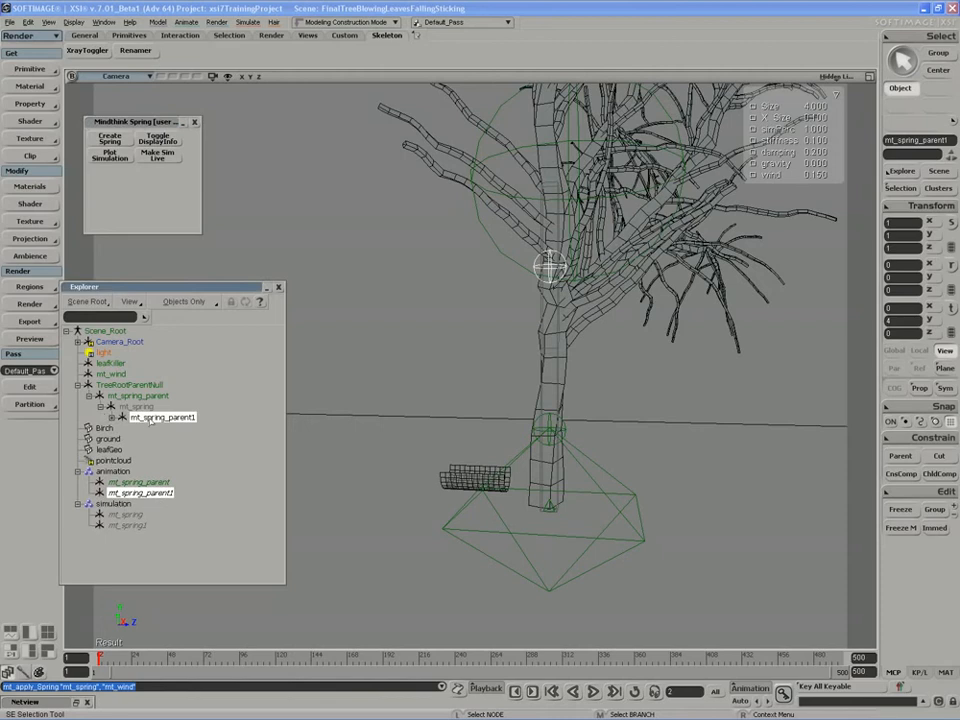
Try rotating and moving mt_spring_parent1, undoing both, and reframe the view on the tree.
key("c")
left_click_drag(508, 281, 560, 338)
key("ctrl+z")
key("v")
key("ctrl+z")
key("s")
right_click_drag(540, 327, 553, 329)
middle_click_drag(553, 329, 506, 343)
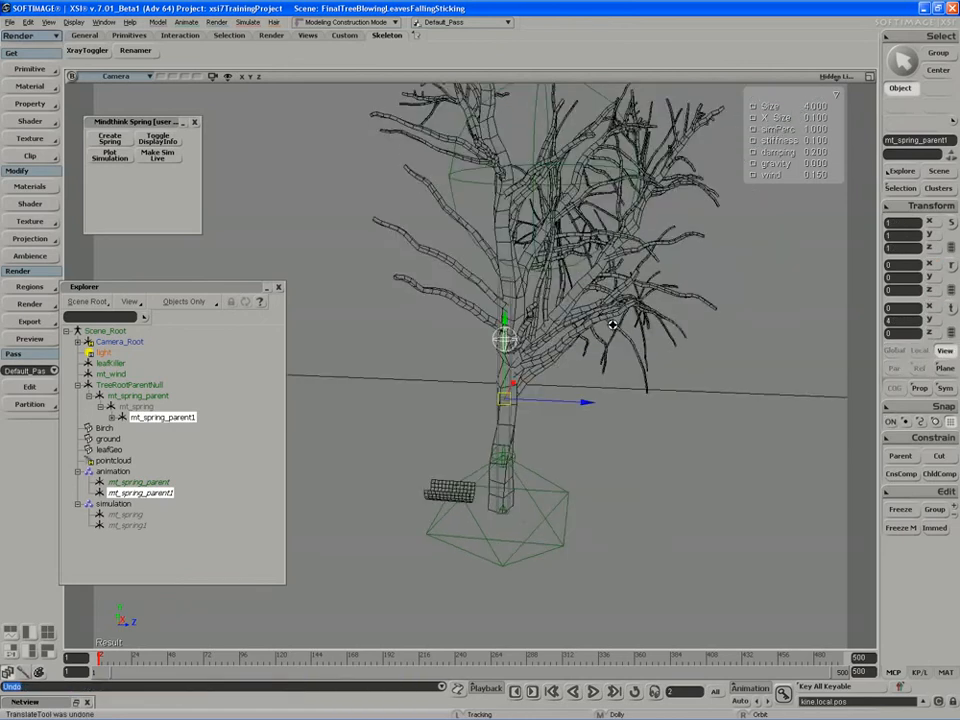
right_click_drag(506, 343, 531, 343)
Rotate mt_spring_parent1 to 5.4849, 0, -10.7815 so the birch bends sideways.
key("v")
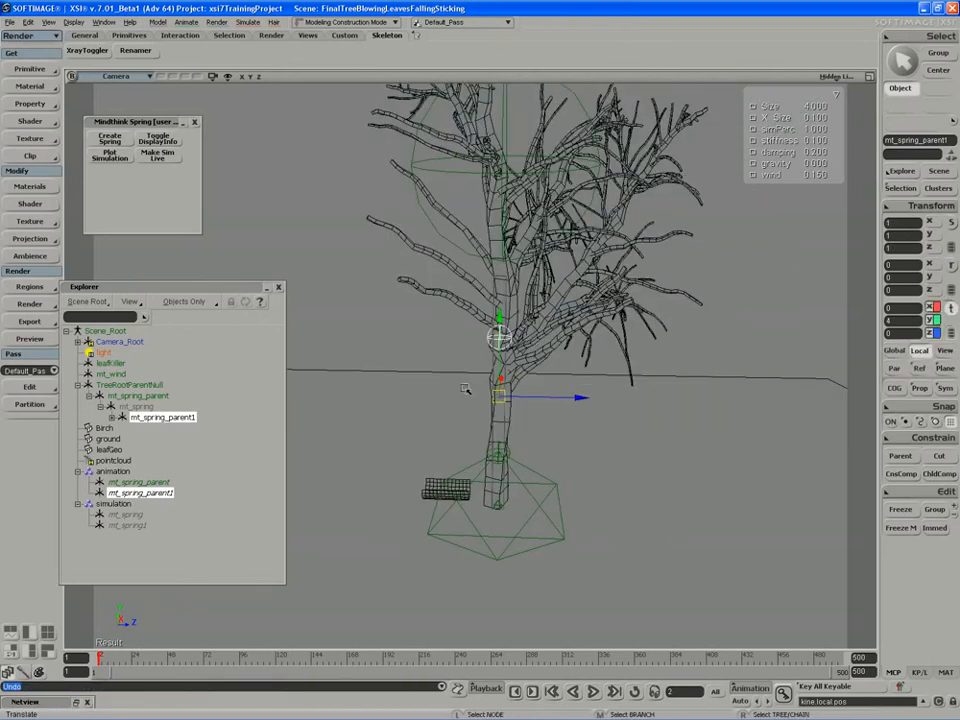
key("c")
left_click_drag(567, 344, 488, 350)
key("s")
right_click_drag(486, 343, 500, 362)
key("space")
left_click_drag(500, 390, 524, 452)
Rotate mt_spring_parent to about -3.17 and mt_spring_parent1 to about -18.28.
key("space")
left_click(452, 433)
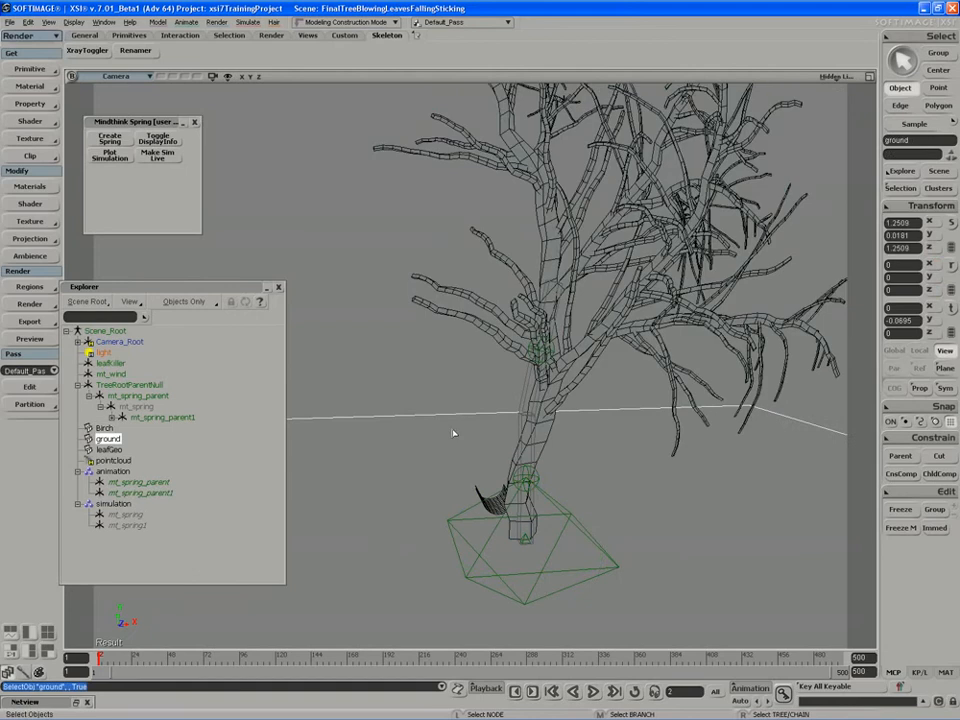
left_click(140, 397)
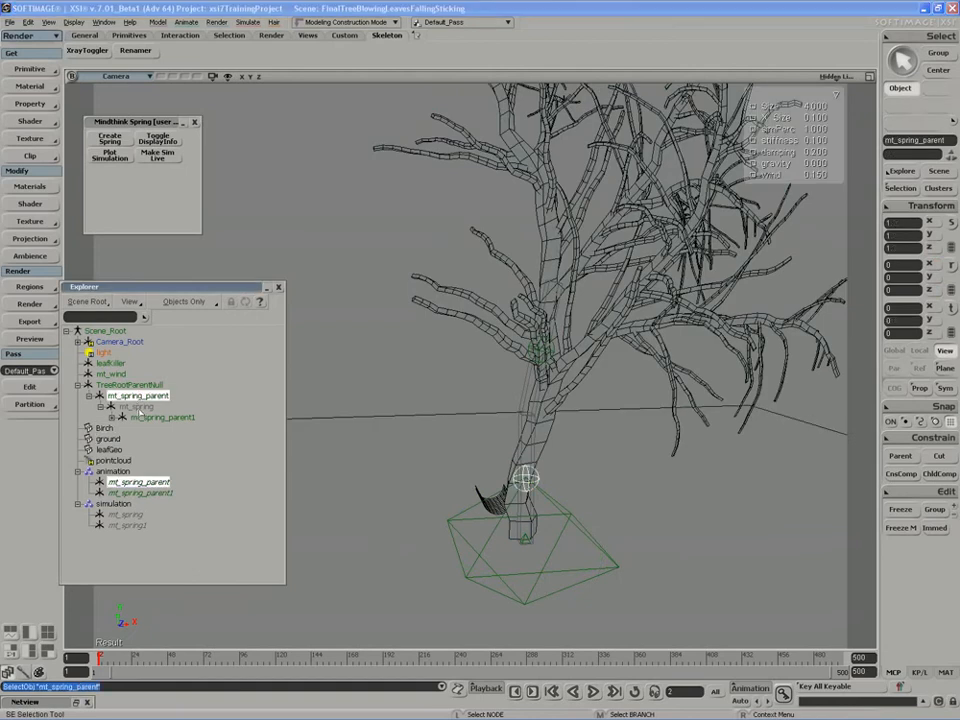
left_click(142, 417)
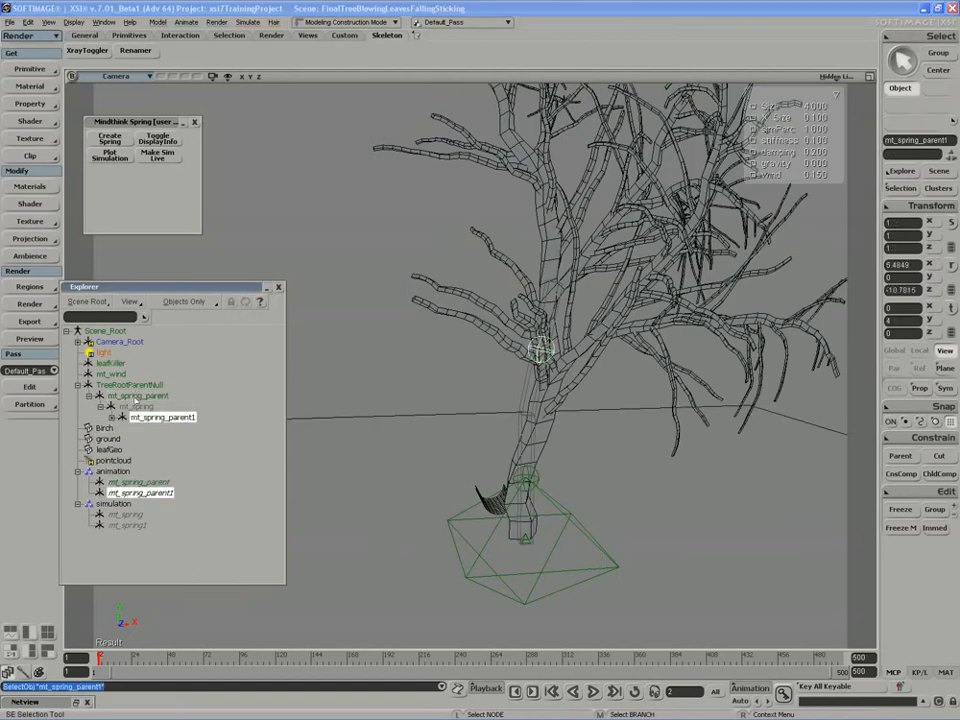
left_click(137, 397)
key("c")
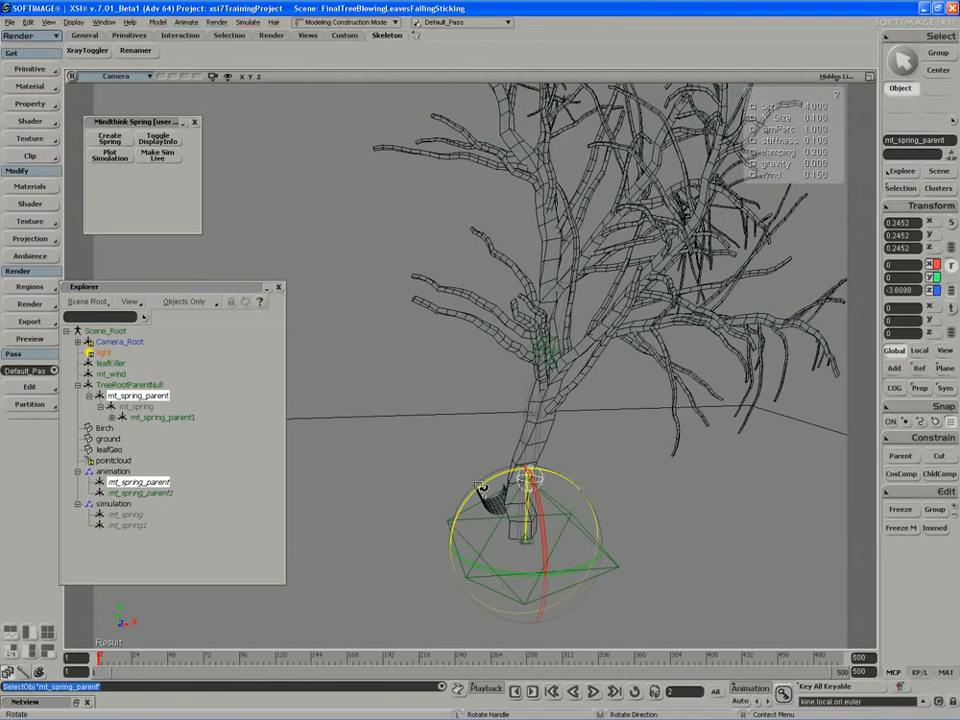
left_click_drag(480, 487, 479, 488)
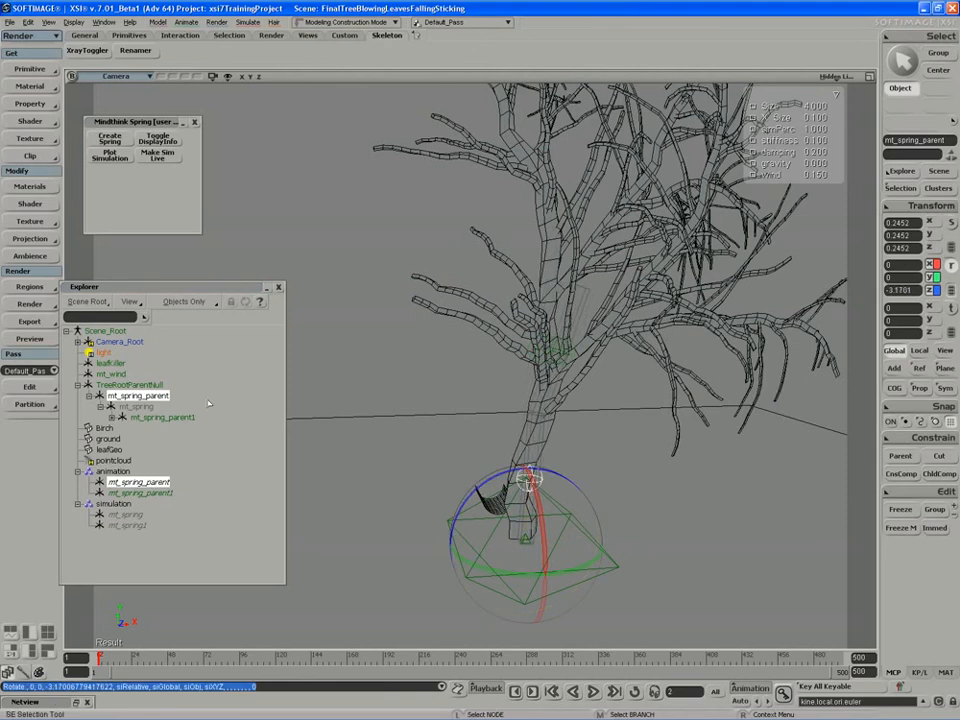
left_click(155, 416)
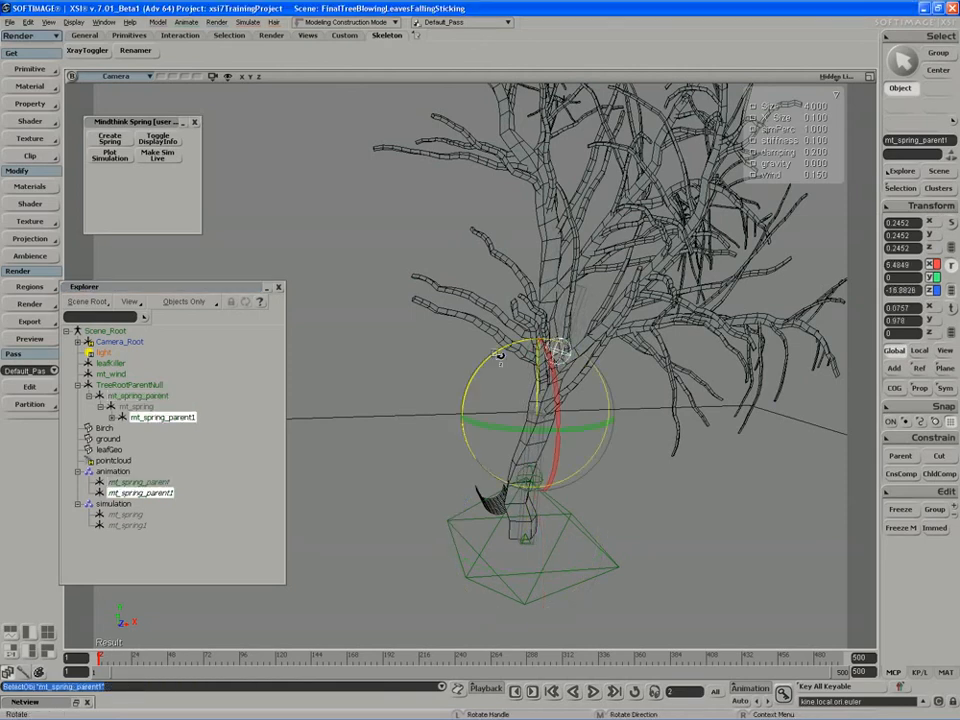
left_click_drag(498, 354, 500, 354)
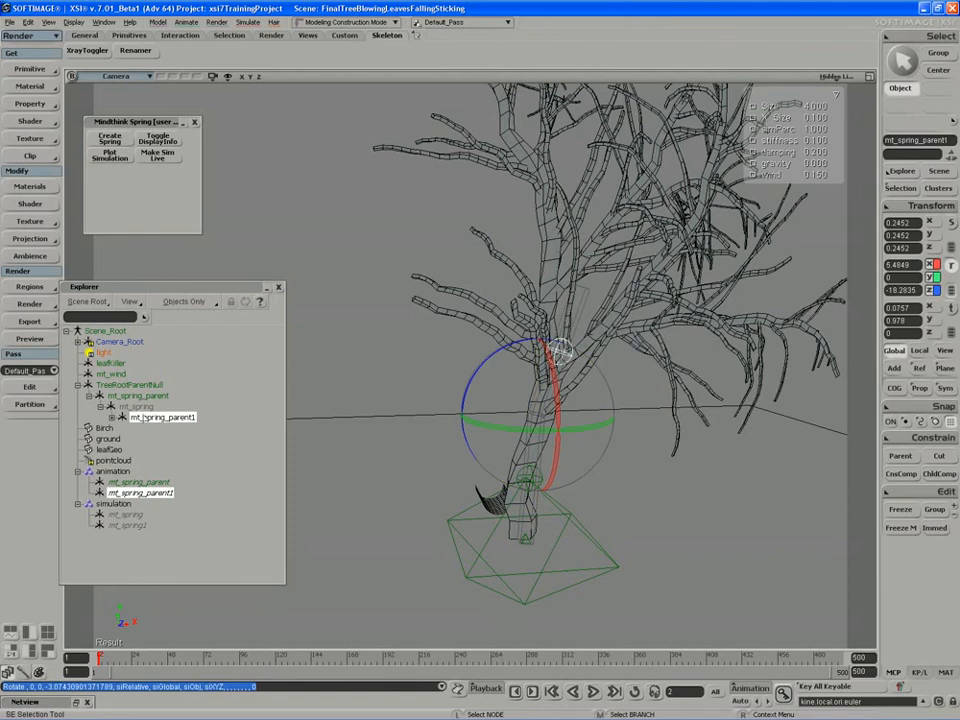
Create a new spring higher up the trunk and rotate it about 28, then 8 more degrees.
left_click(112, 417)
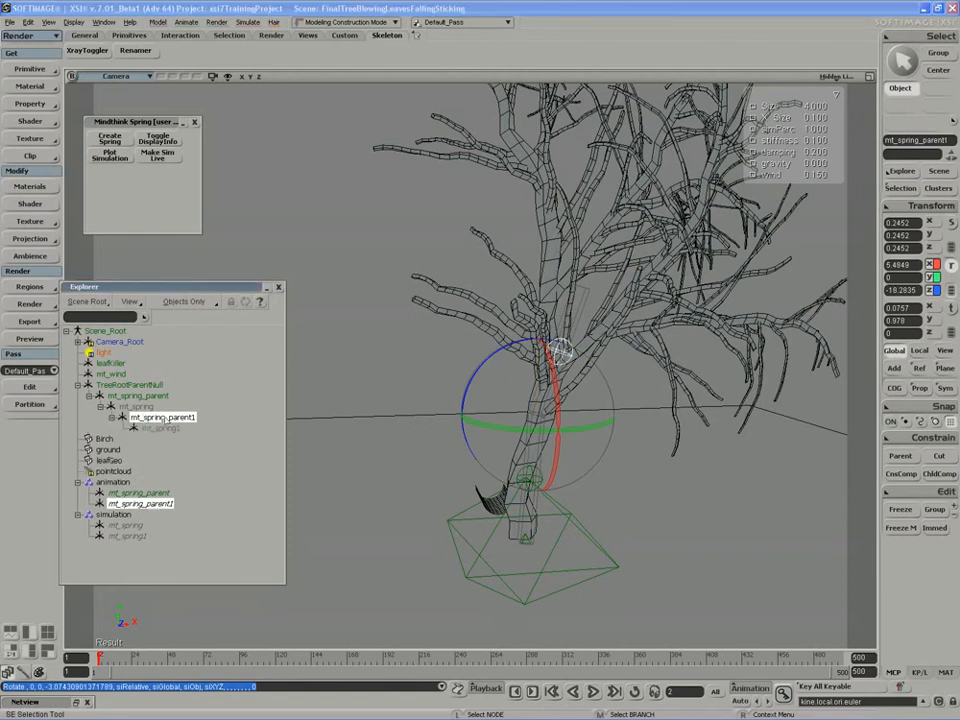
left_click(116, 142)
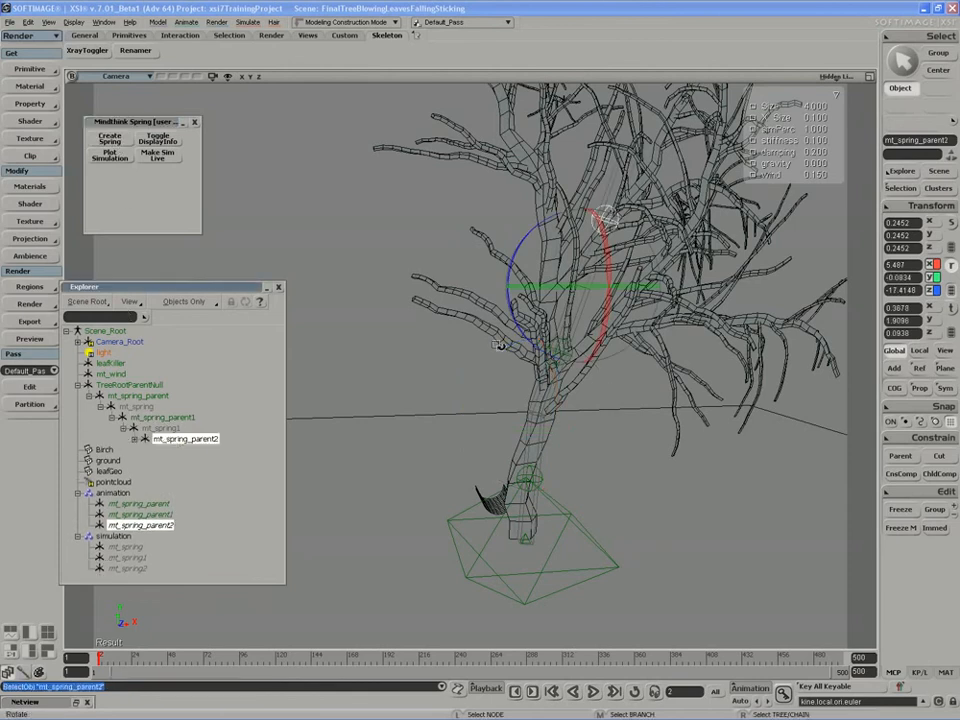
right_click_drag(498, 344, 522, 332)
left_click_drag(541, 227, 537, 243)
right_click_drag(537, 243, 564, 258)
left_click_drag(564, 260, 583, 251)
right_click_drag(583, 251, 560, 310)
left_click_drag(549, 305, 551, 311)
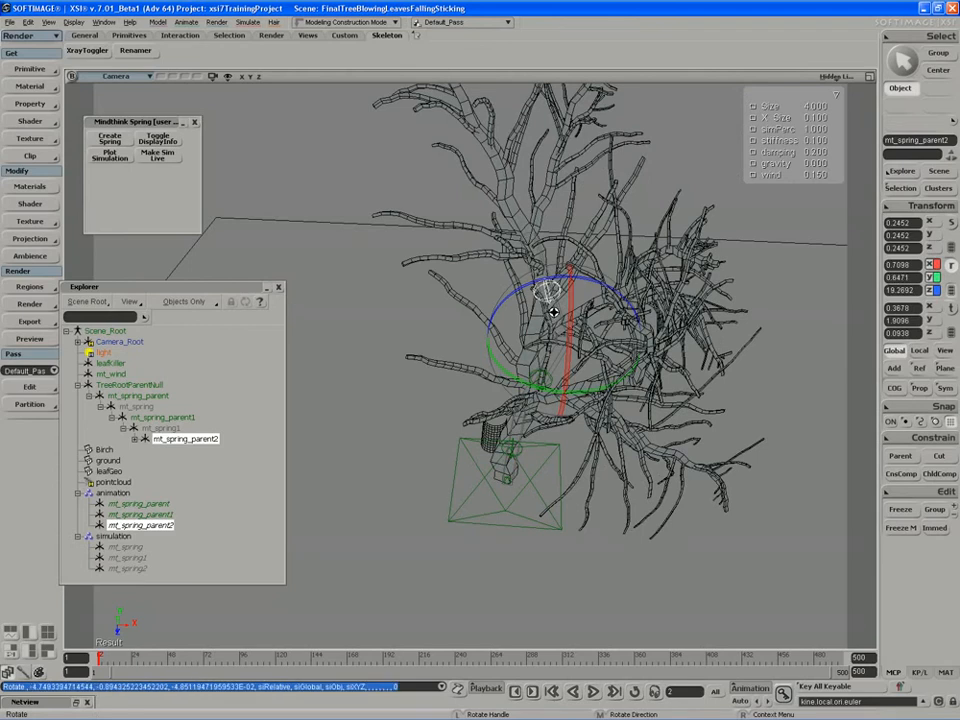
right_click_drag(551, 311, 512, 322)
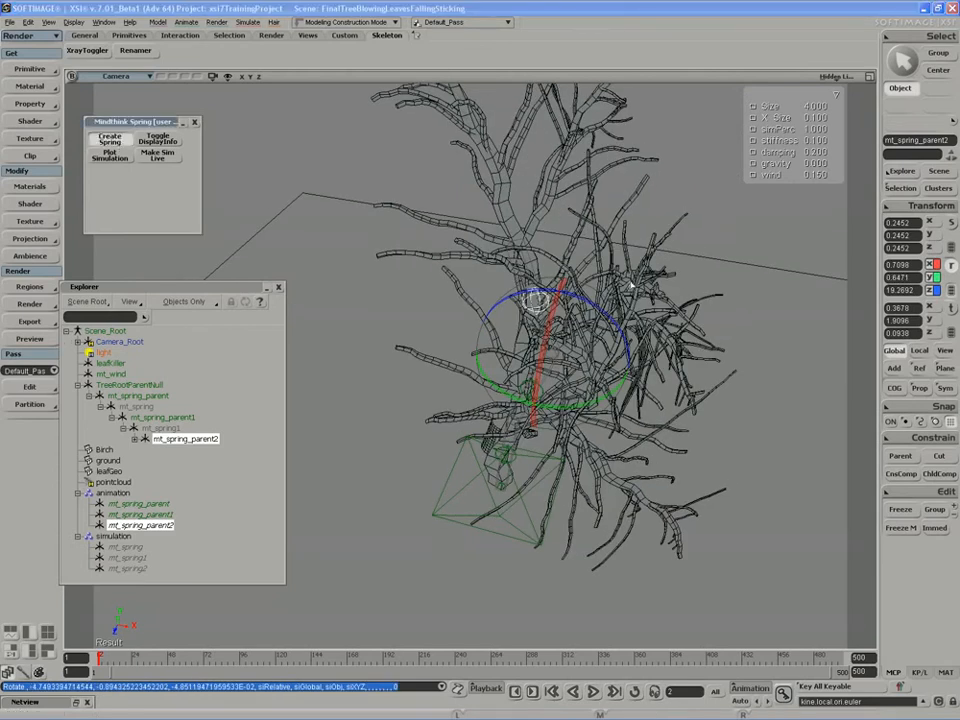
right_click_drag(640, 252, 520, 215)
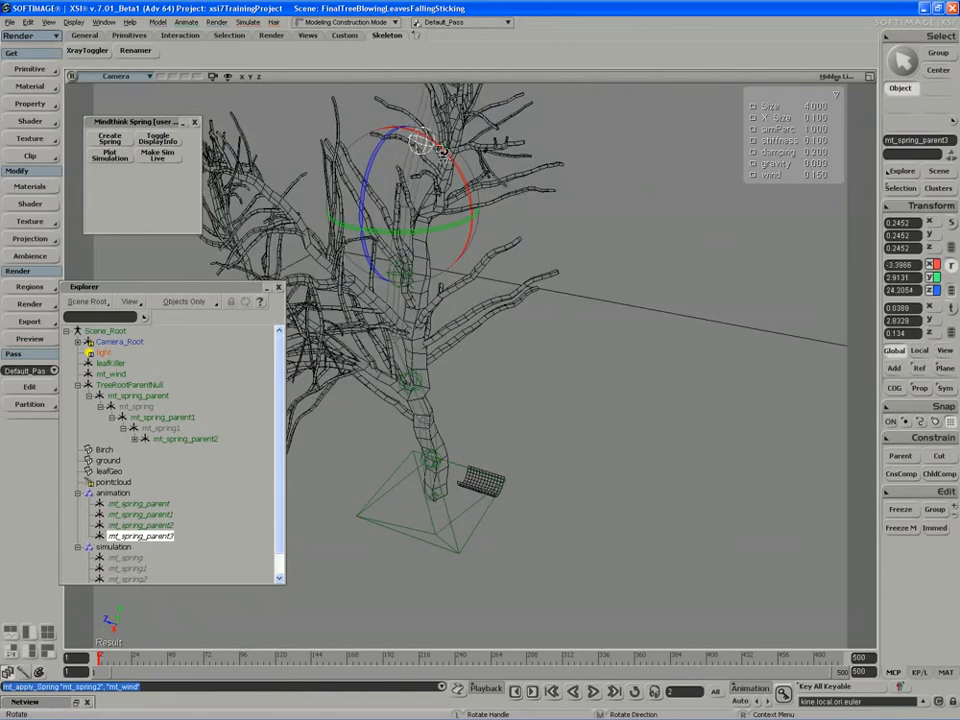
Rotate mt_spring_parent3 to bend the upper crown, then select the spring null on the trunk.
left_click_drag(442, 149, 479, 305)
key("s")
right_click_drag(479, 305, 496, 228)
key("space")
key("s")
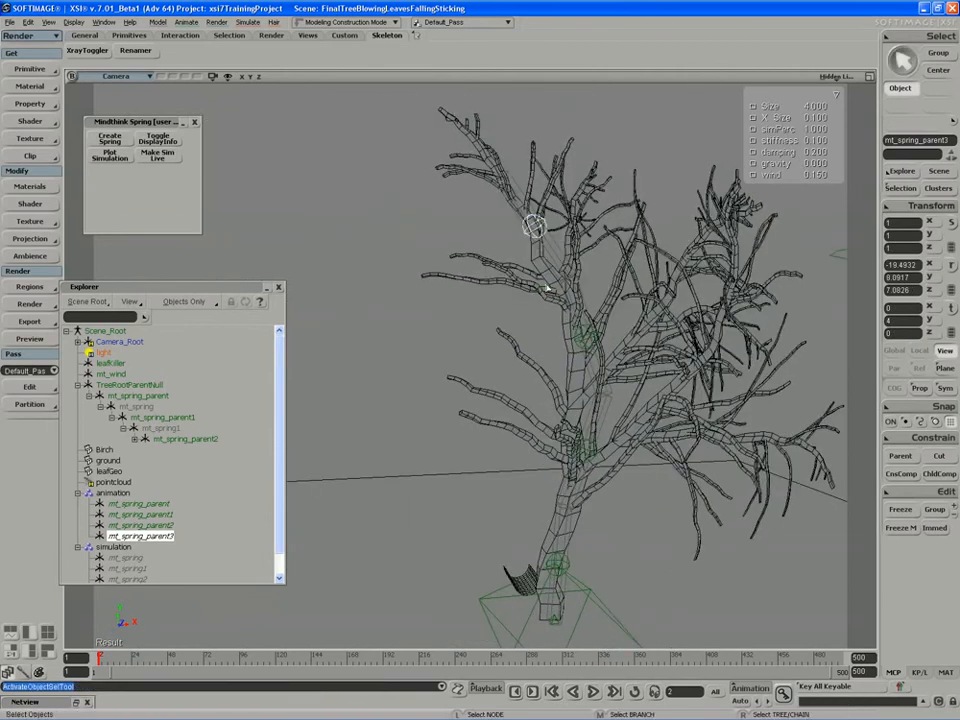
key("s")
right_click_drag(548, 289, 575, 299)
middle_click_drag(575, 299, 455, 315)
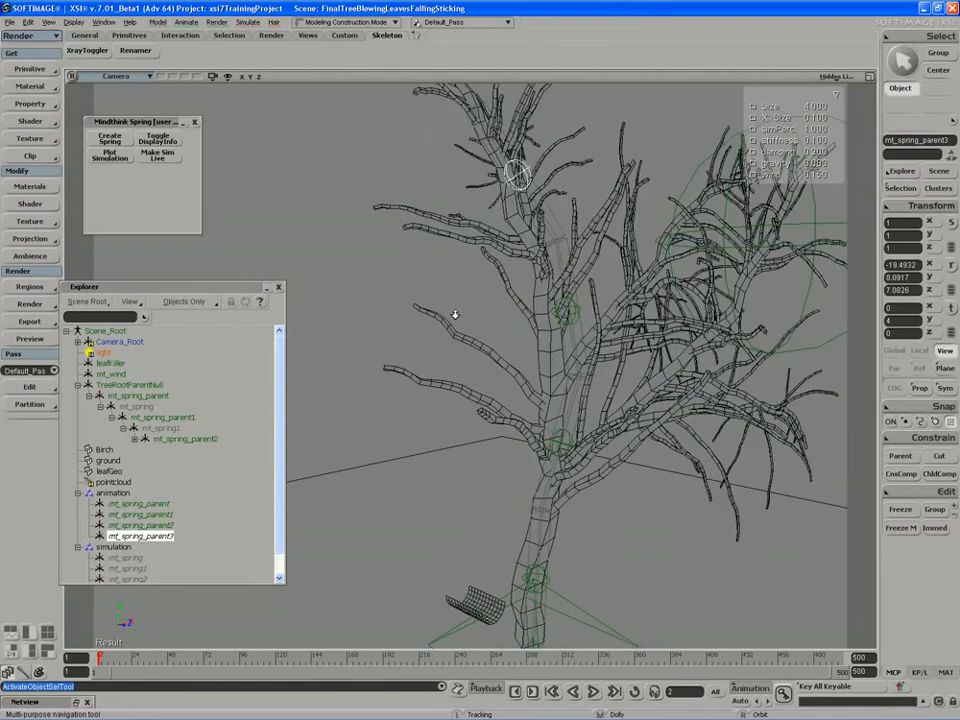
right_click_drag(455, 315, 521, 309)
key("s")
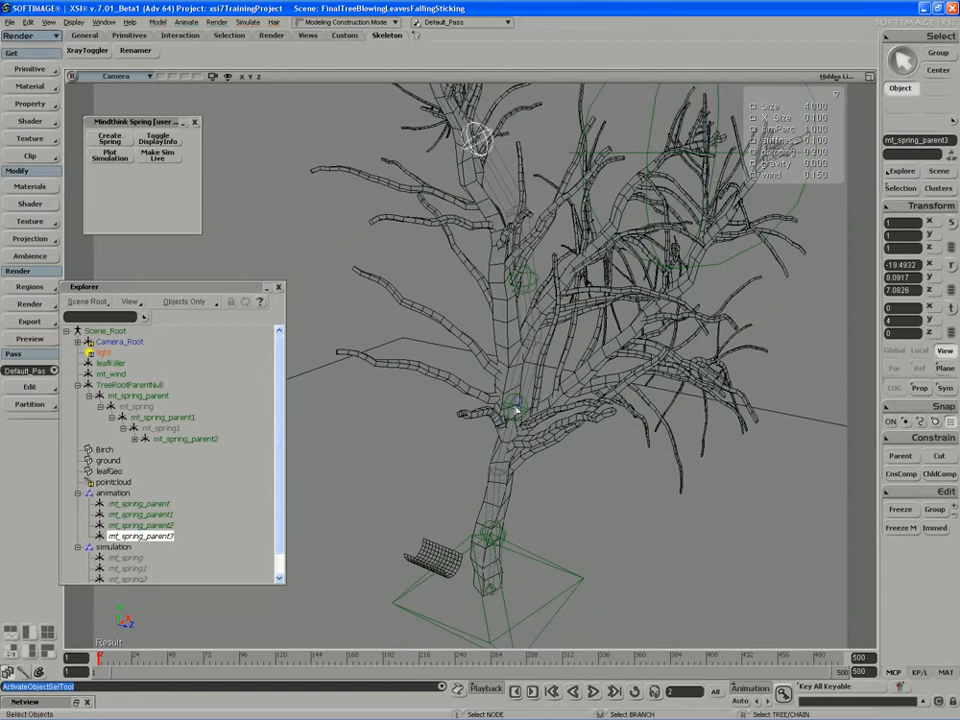
left_click_drag(513, 405, 524, 411)
From mt_spring_parent1, create a new spring and rotate it about 41.6 degrees, then refine the bend.
left_click(512, 408)
key("s")
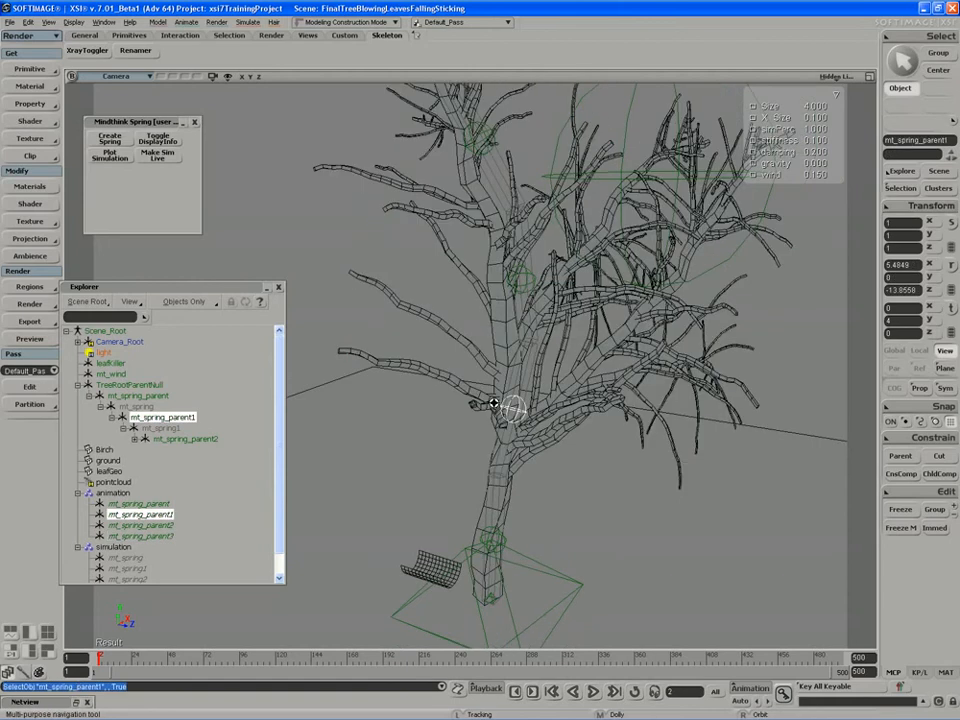
left_click(116, 141)
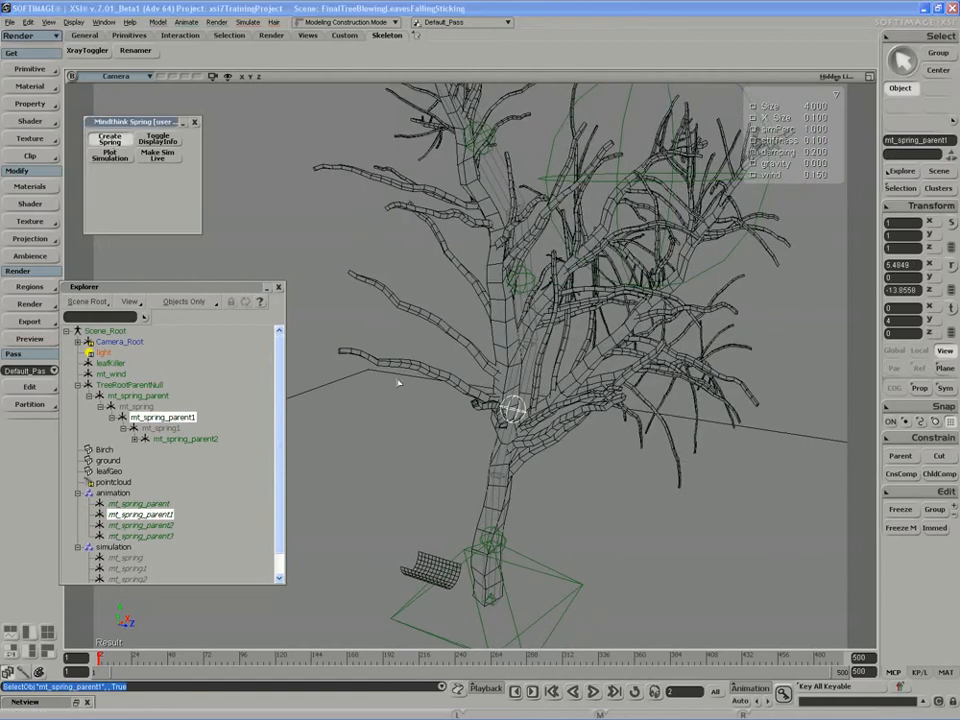
key("c")
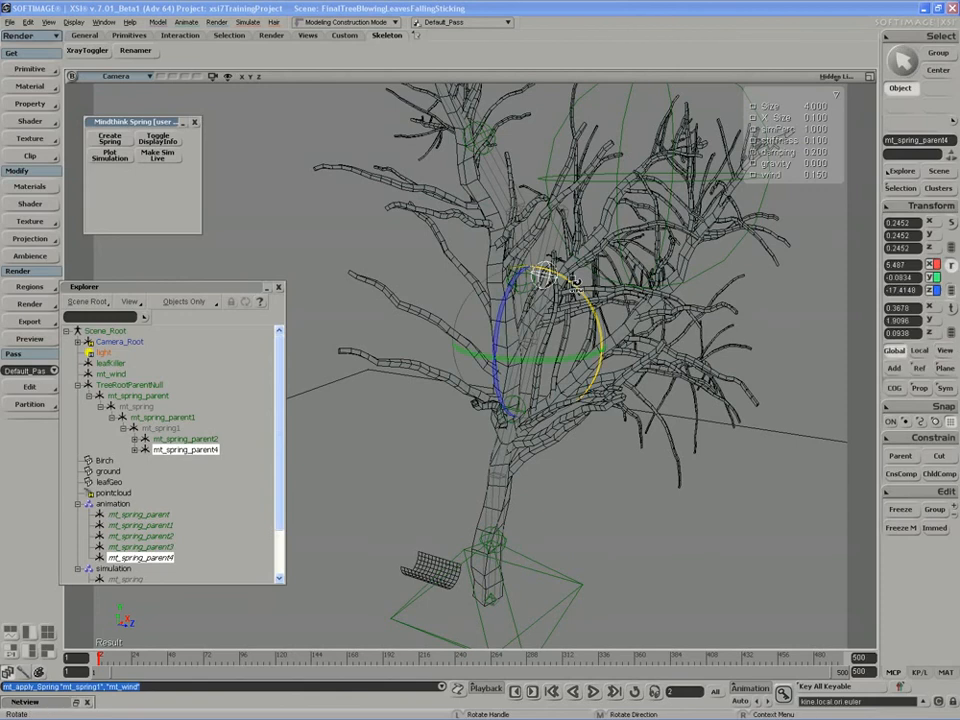
left_click_drag(548, 276, 604, 338)
right_click_drag(604, 338, 566, 358)
left_click_drag(566, 358, 607, 355)
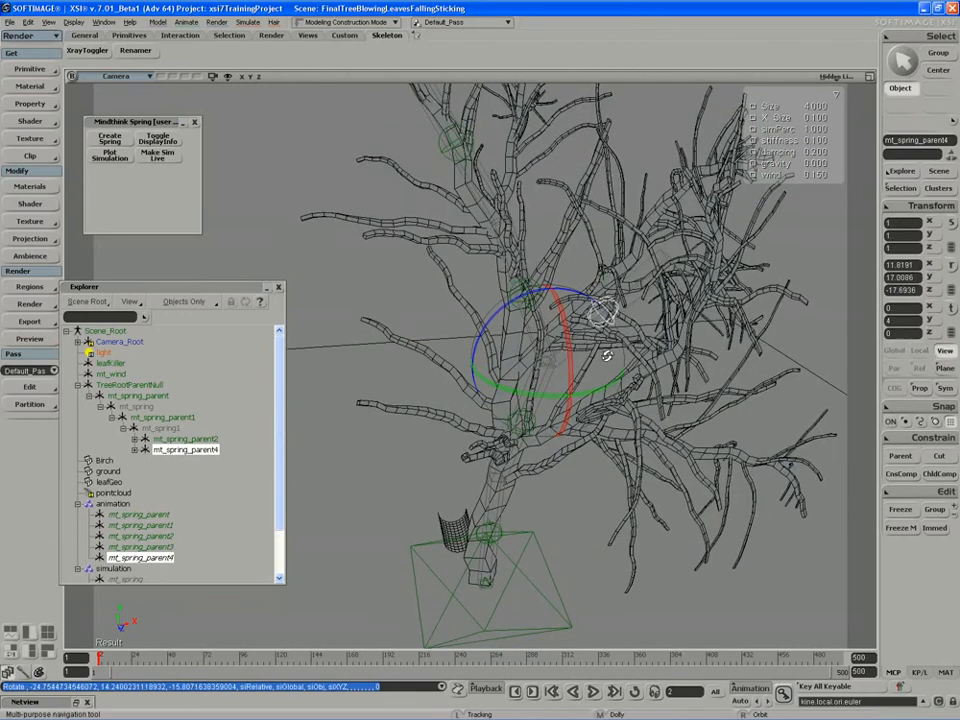
right_click_drag(607, 355, 572, 333)
left_click_drag(572, 333, 589, 339)
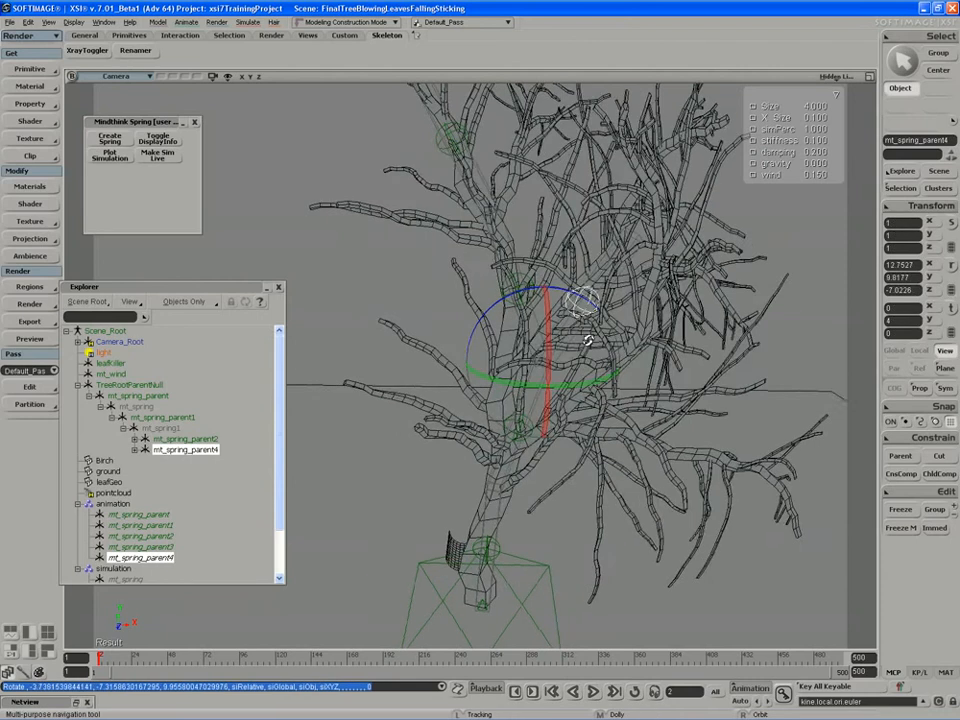
right_click_drag(589, 339, 632, 347)
left_click_drag(632, 347, 577, 300)
mouse_move(577, 300)
right_mouse_down()
mouse_move(553, 281)
mouse_move(569, 279)
right_mouse_up()
Create another spring, then select the trunk-base spring null and rotate it to bend.
left_click(112, 140)
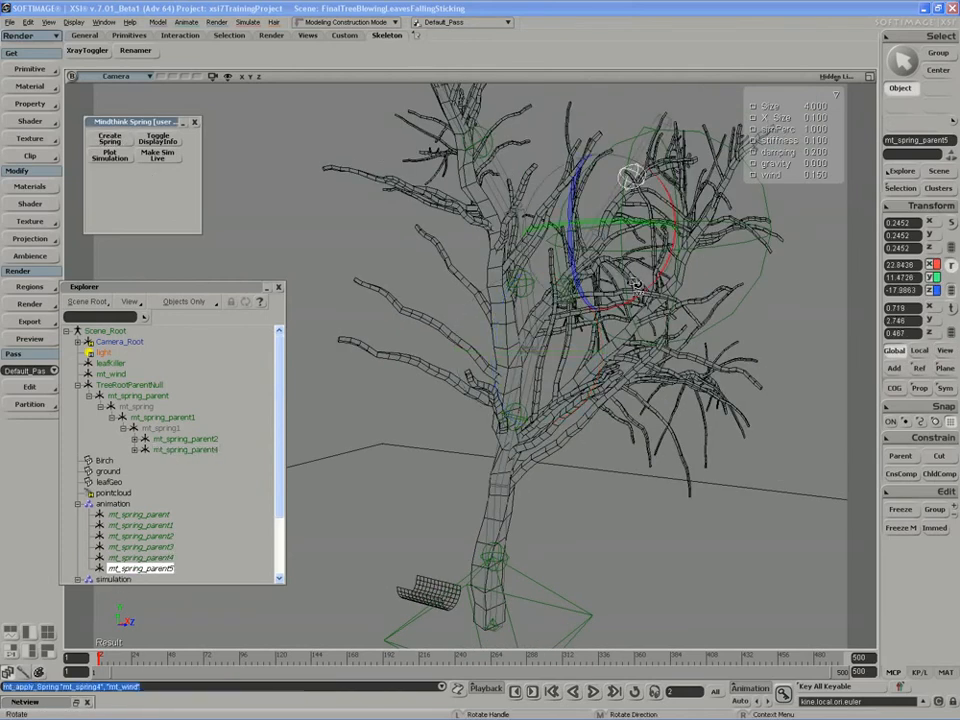
right_click_drag(636, 285, 667, 268)
right_click_drag(669, 266, 473, 437)
key("space")
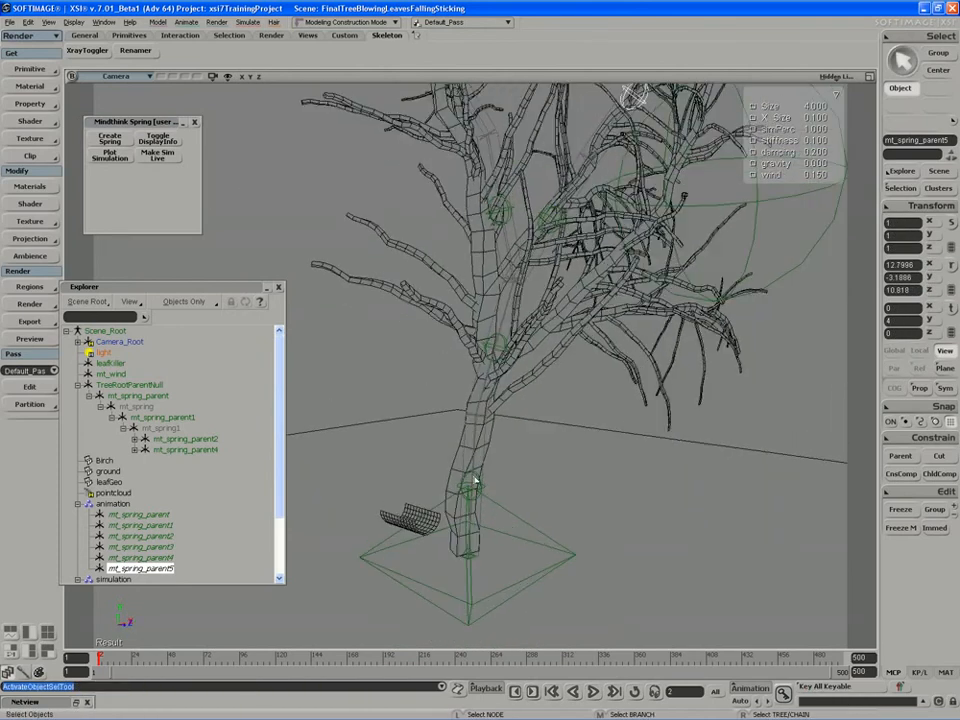
left_click(473, 481)
left_click(472, 485)
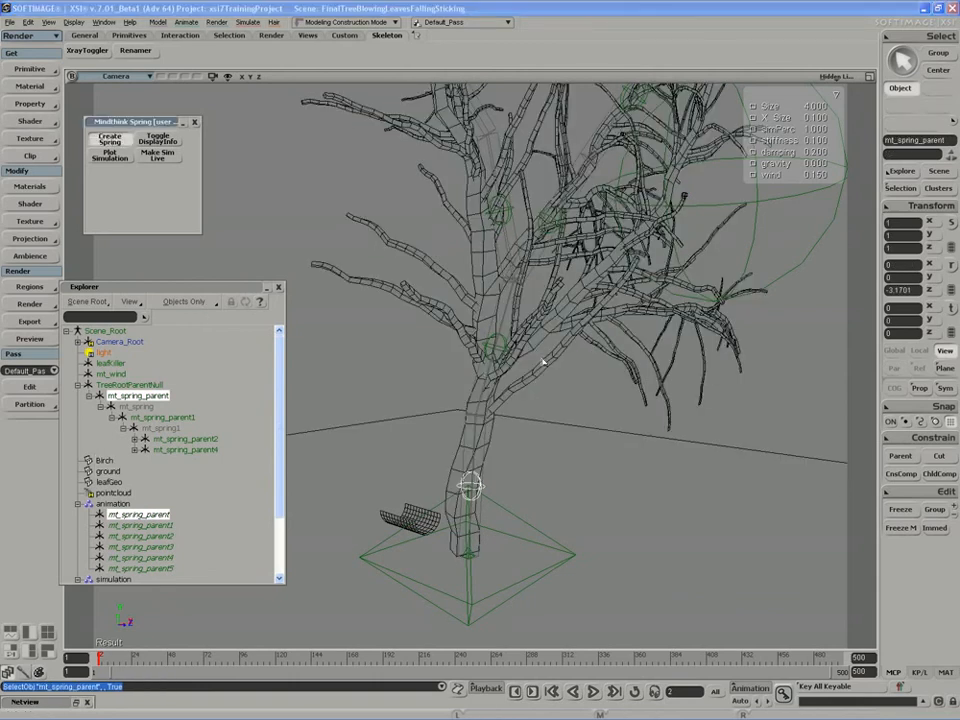
right_click_drag(563, 347, 521, 339)
key("c")
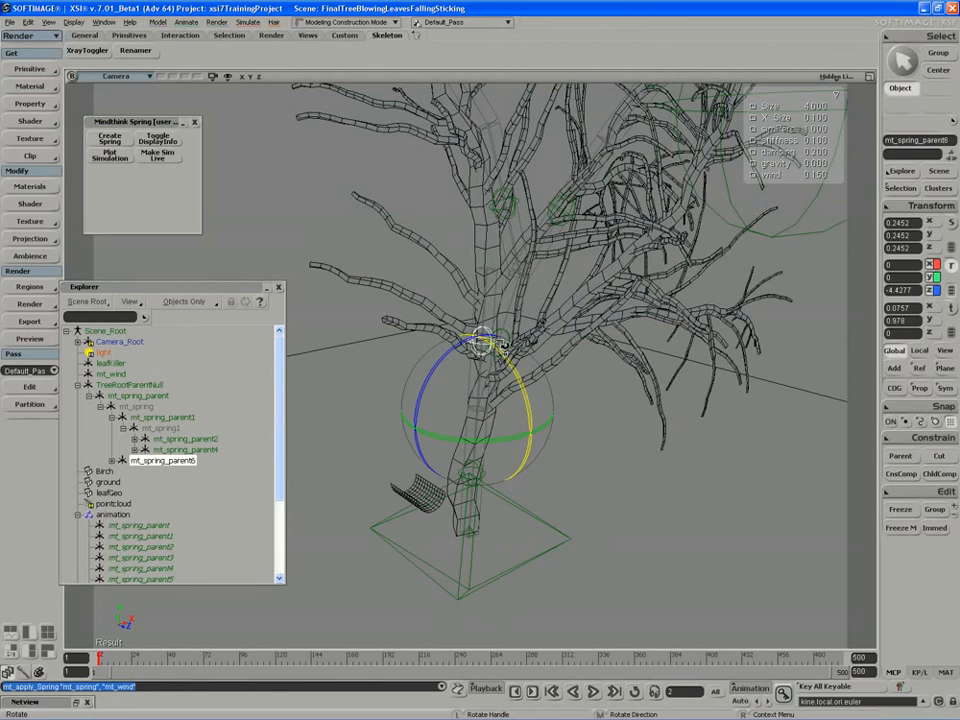
mouse_move(553, 386)
left_mouse_down()
mouse_move(497, 402)
mouse_move(549, 400)
left_mouse_up()
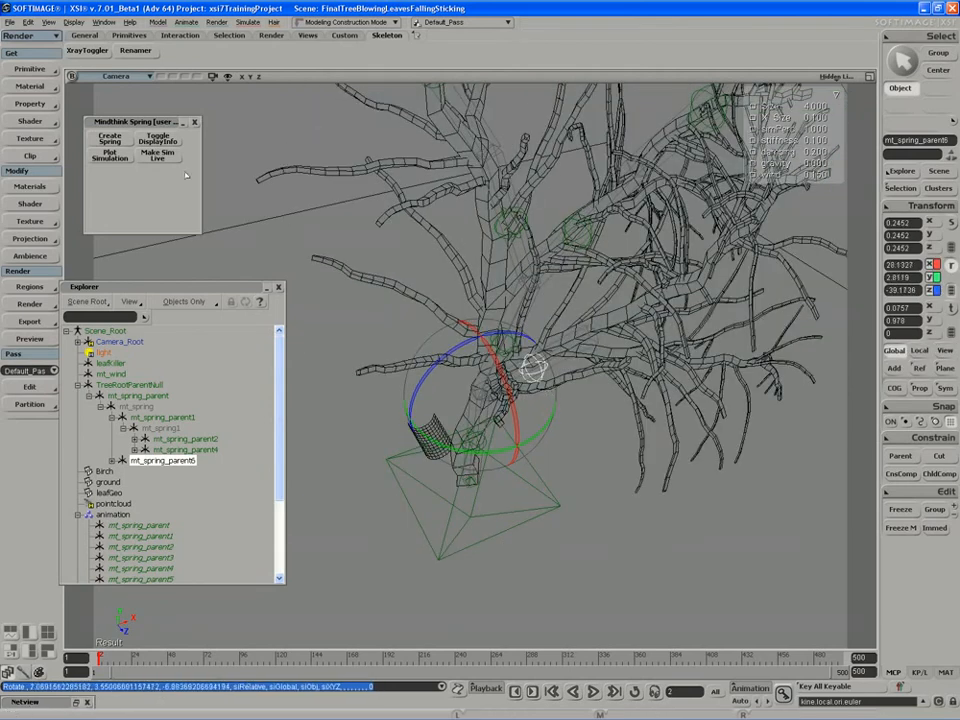
Create one more spring chain along the tree, finishing the pick with a right-click.
left_click(110, 139)
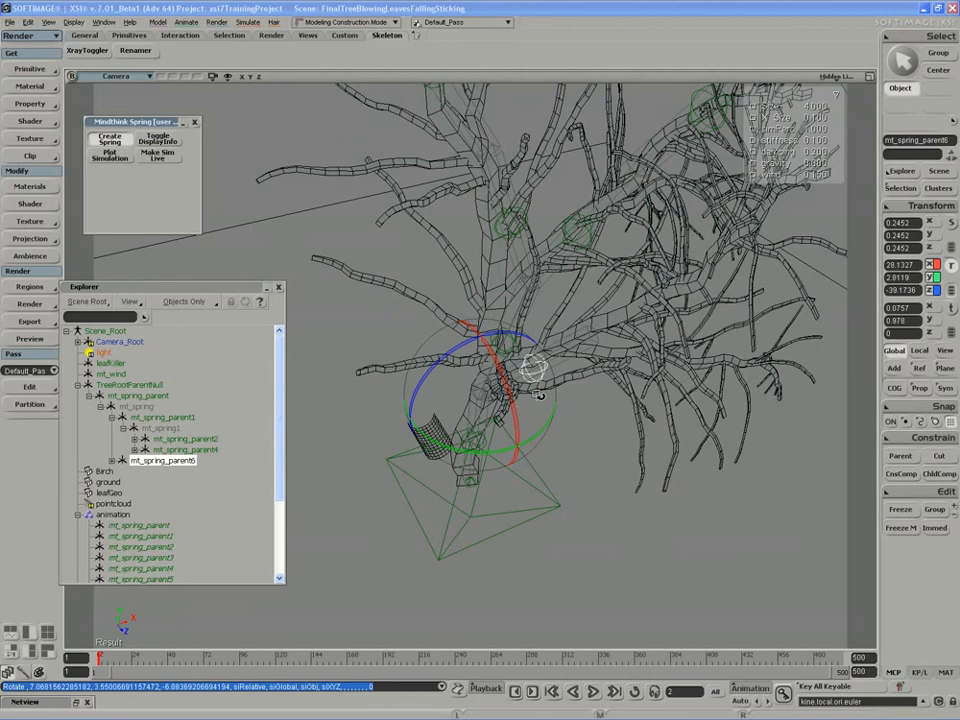
right_click(620, 442)
key("s")
right_click_drag(623, 447, 574, 401)
Rotate the latest spring chain to follow the trunk.
key("c")
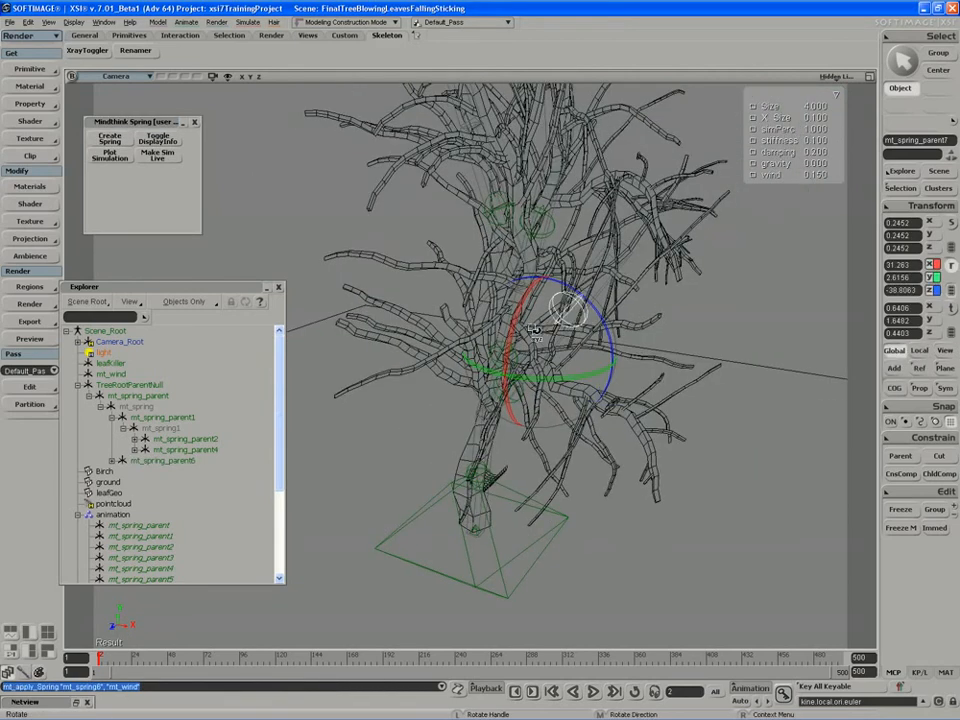
left_click_drag(535, 330, 515, 334)
key("s")
right_click_drag(524, 338, 632, 388)
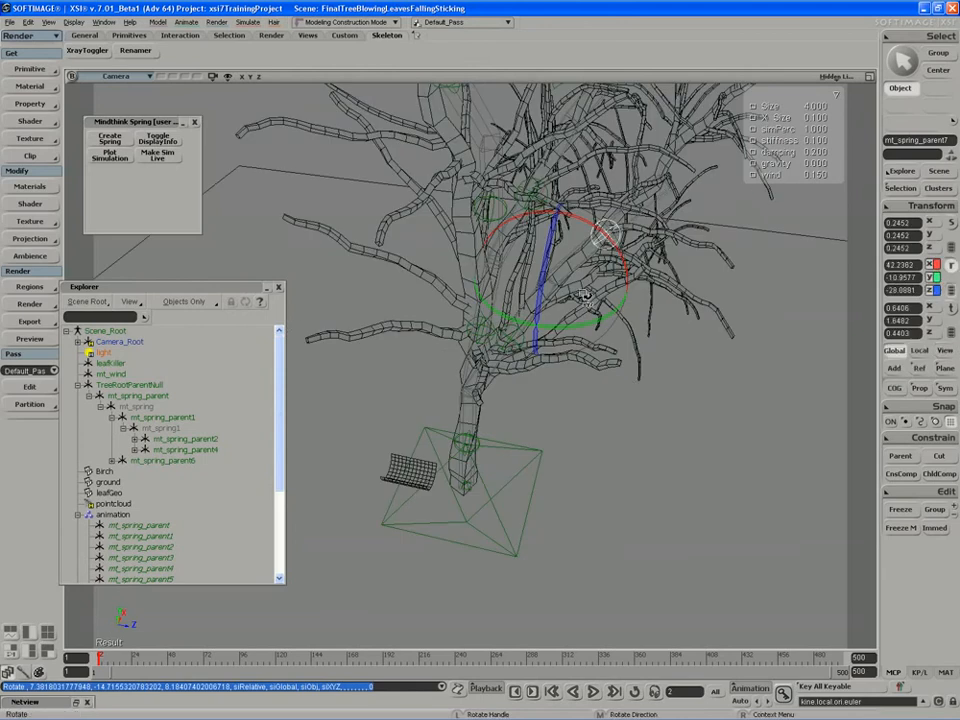
key("s")
right_click_drag(585, 297, 606, 263)
left_click_drag(606, 263, 566, 270)
right_click_drag(566, 270, 540, 272)
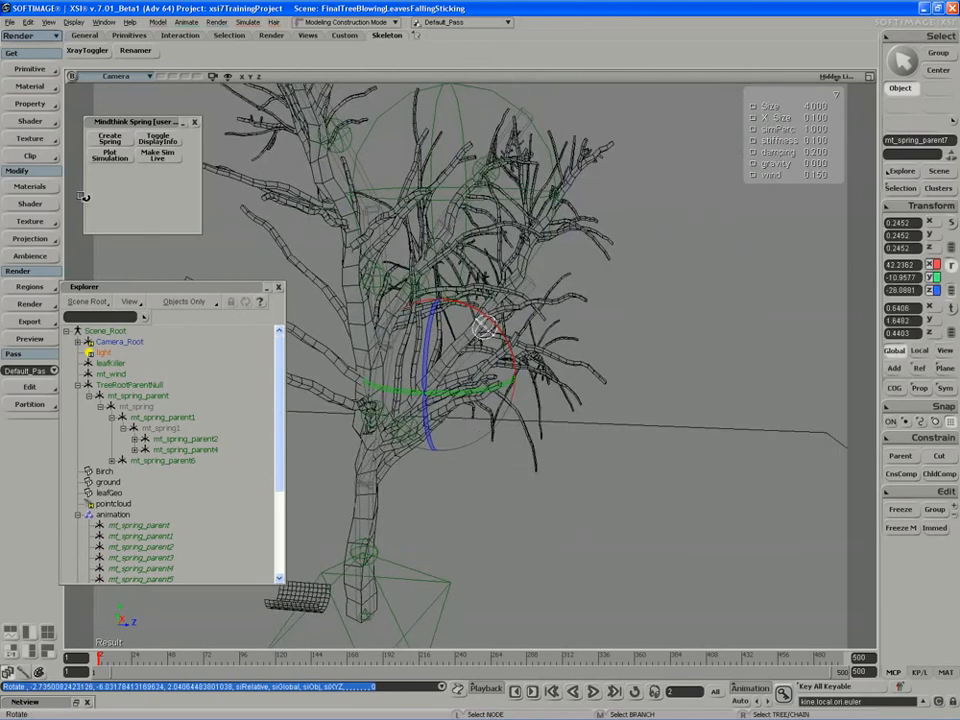
Create spring chain mt_spring_parent8 on an upper branch, rotated about -10.98, -13.82, 26.44.
left_click(119, 144)
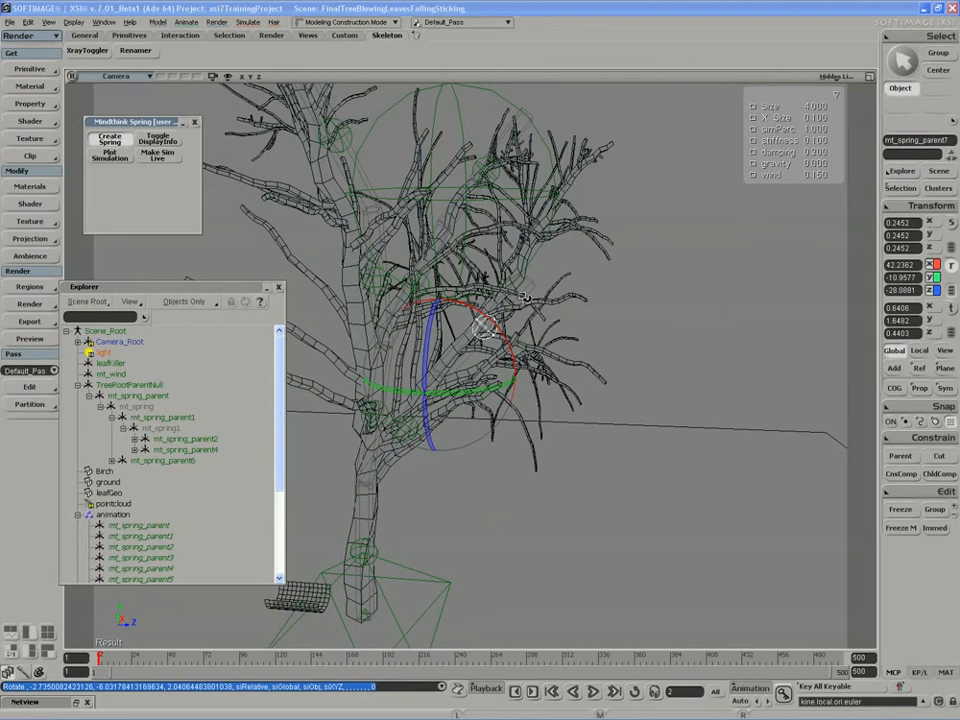
left_click(540, 286)
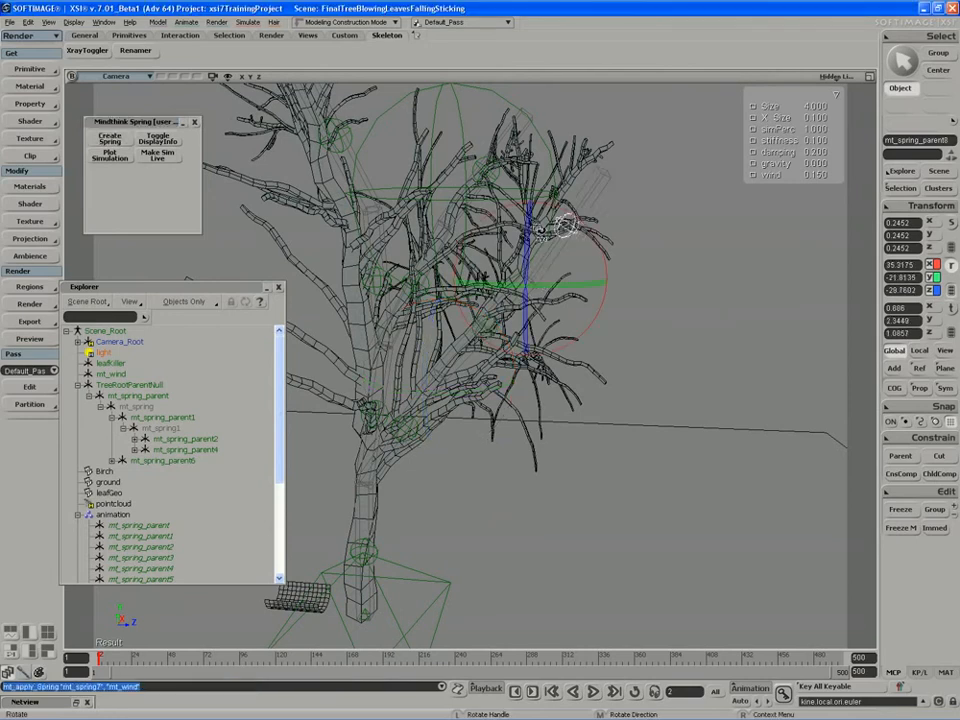
key("s")
right_click_drag(514, 235, 521, 250)
left_click_drag(521, 250, 477, 245)
key("s")
right_click_drag(477, 245, 552, 390)
Select the mt_spring_parent null and start spring chain mt_spring_parent9 low on the trunk.
key("space")
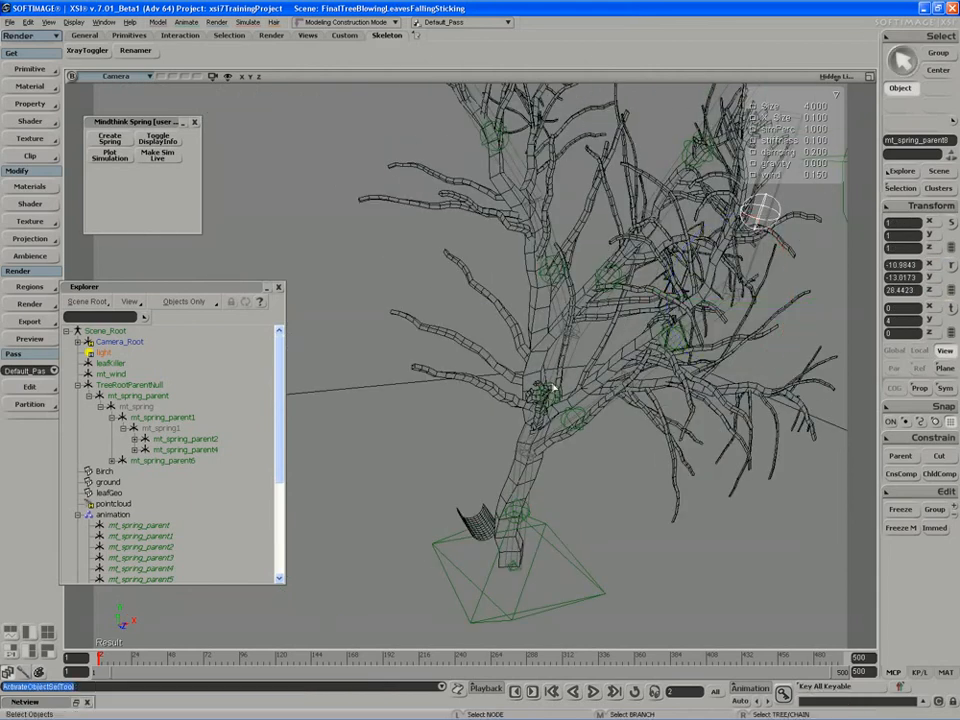
left_click(552, 388)
key("s")
right_click_drag(510, 339, 528, 408)
key("s")
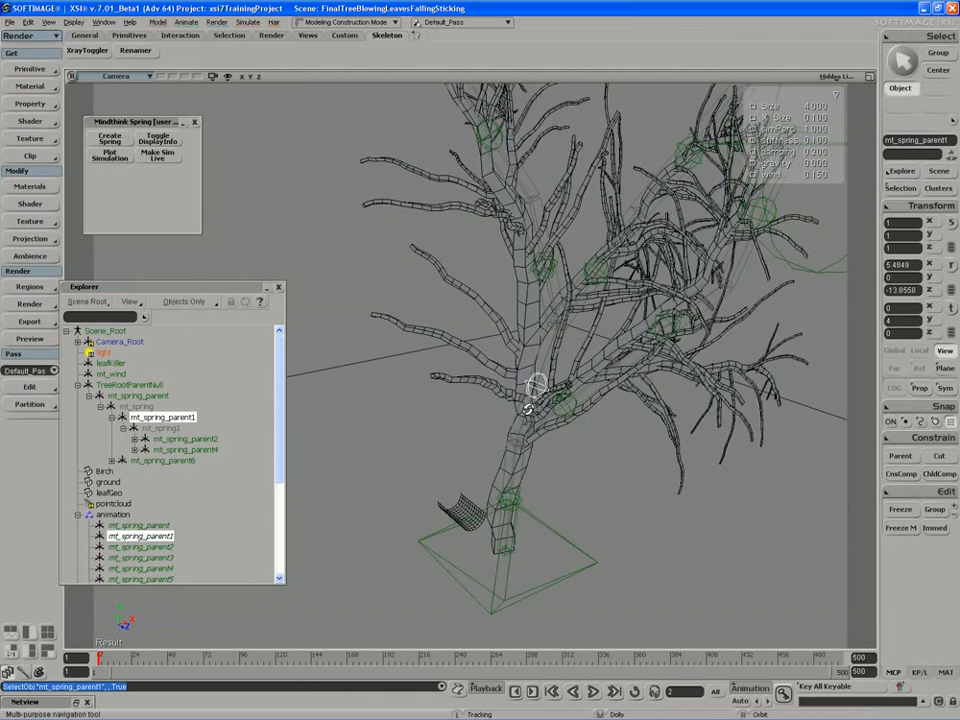
left_click(527, 408)
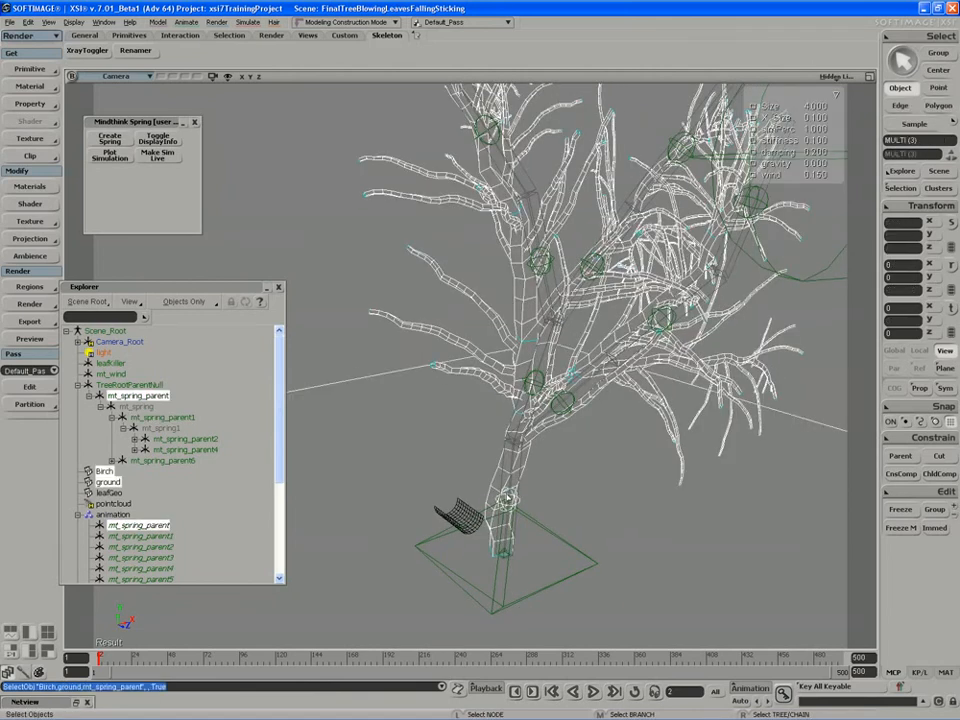
left_click(507, 498)
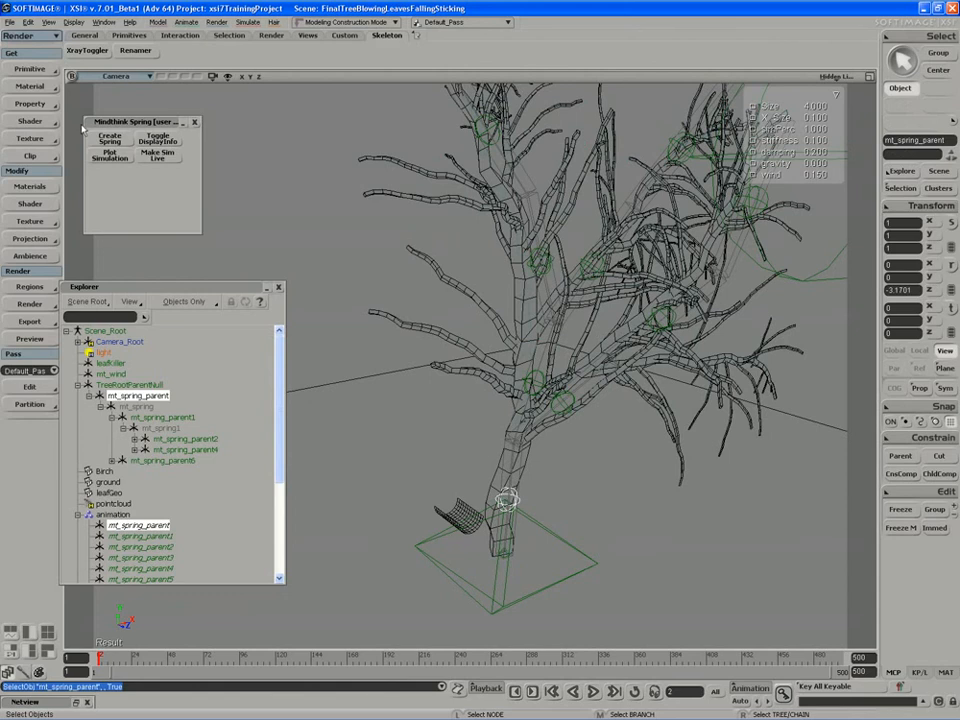
left_click(505, 342)
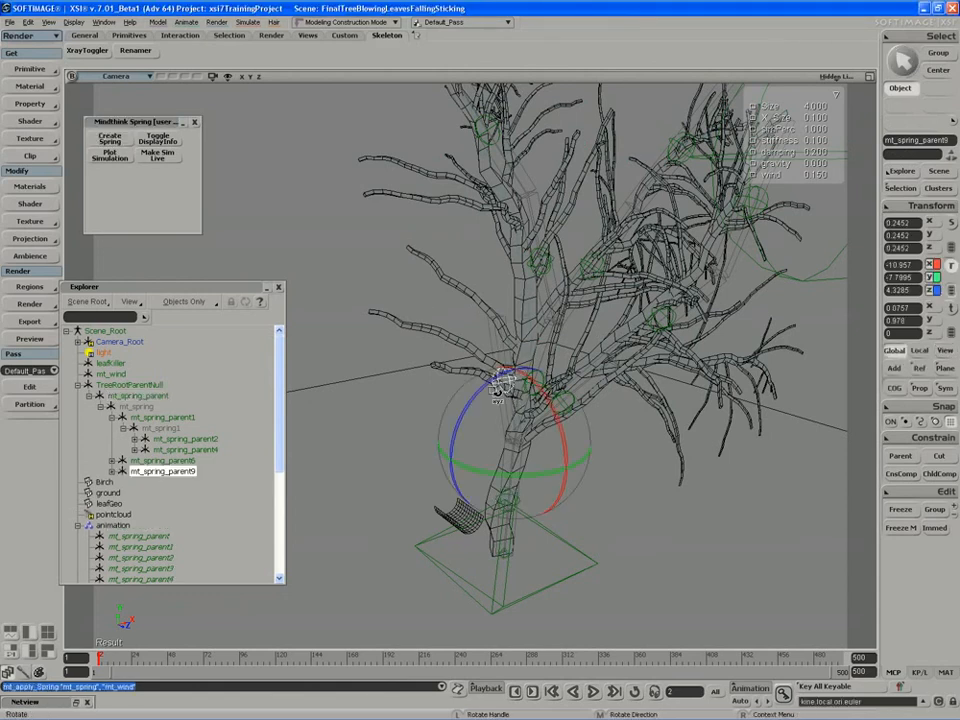
Rotate mt_spring_parent9 so it follows the trunk.
left_click_drag(497, 388, 508, 420)
key("s")
right_click_drag(553, 424, 394, 418)
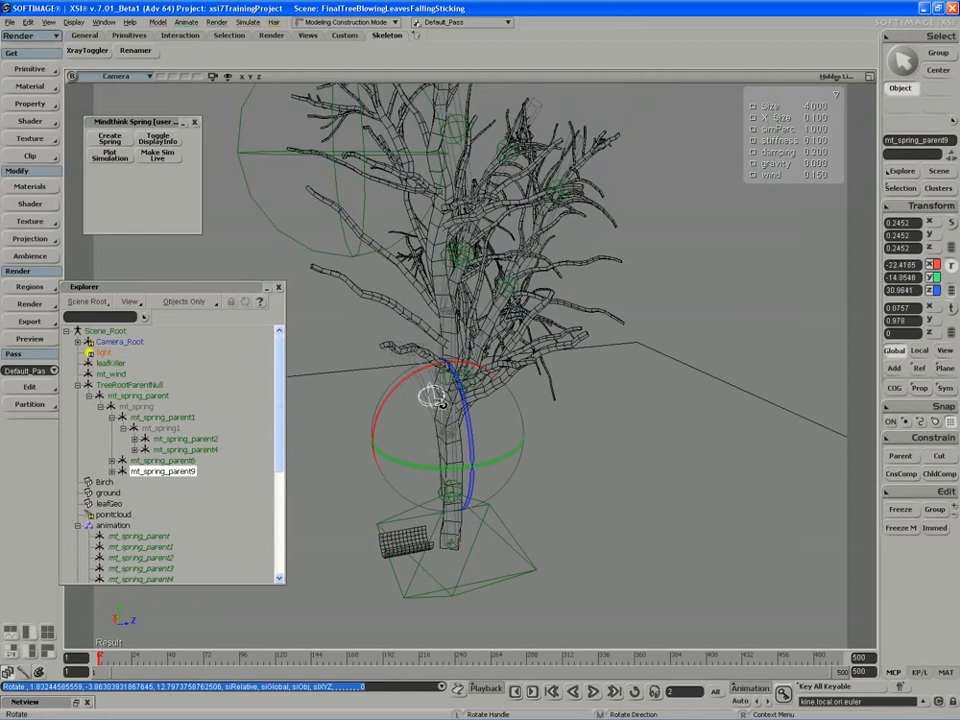
left_click_drag(442, 404, 446, 399)
key("s")
right_click_drag(560, 400, 409, 376)
Pick points along an upper branch to create spring chain mt_spring_parent10.
key("space")
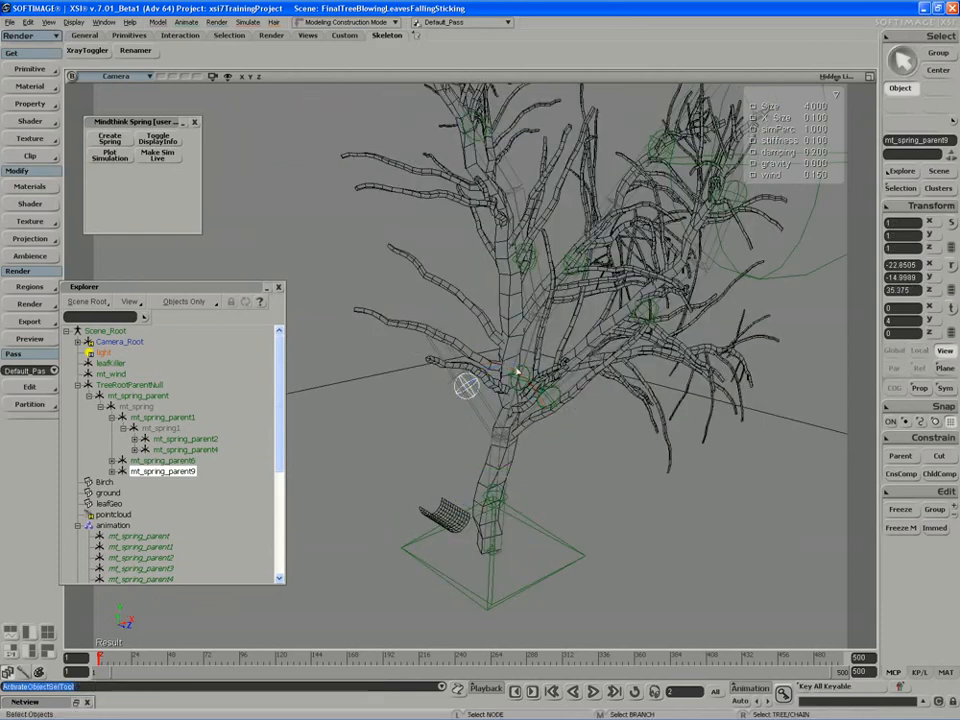
left_click(517, 371)
key("s")
right_click_drag(518, 371, 499, 343)
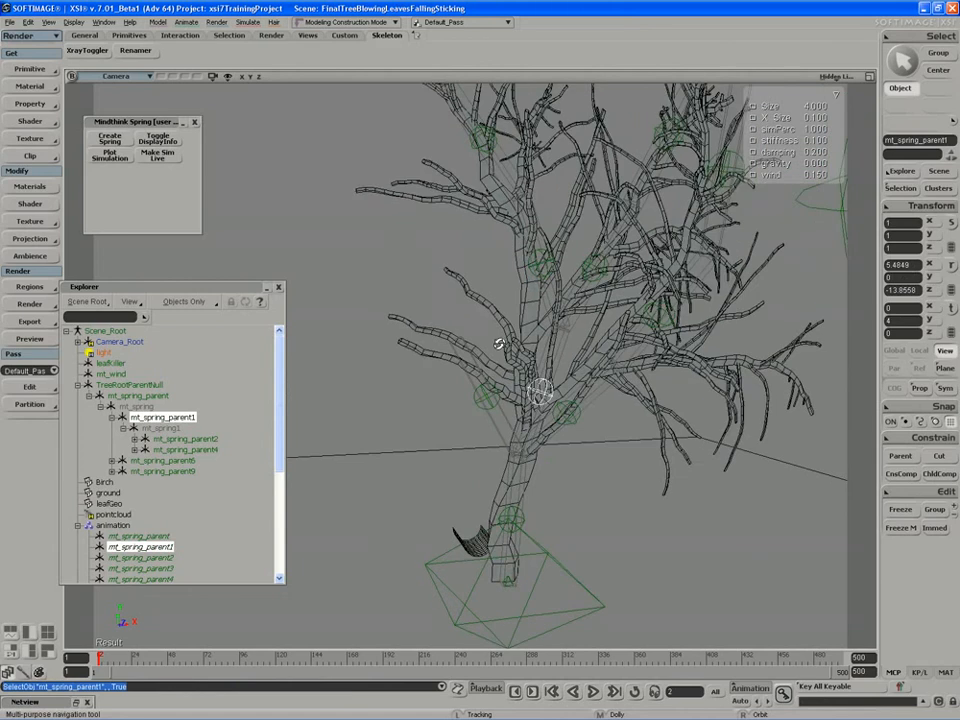
left_click_drag(502, 280, 490, 335)
key("space")
left_click(527, 327)
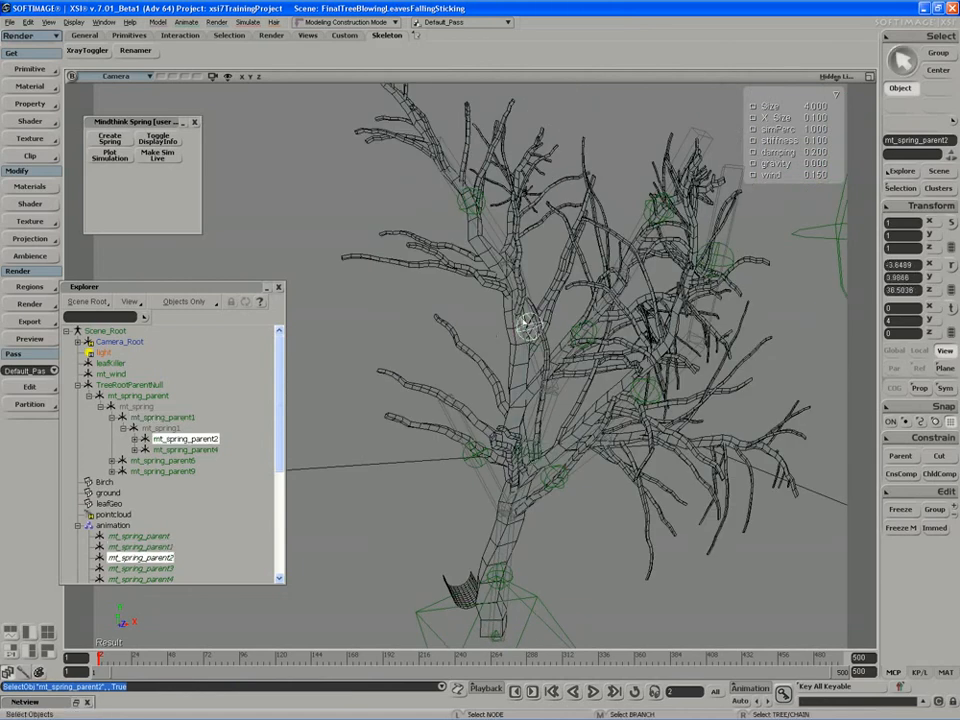
key("s")
mouse_move(527, 327)
right_mouse_down()
mouse_move(507, 338)
mouse_move(512, 325)
mouse_move(525, 326)
right_mouse_up()
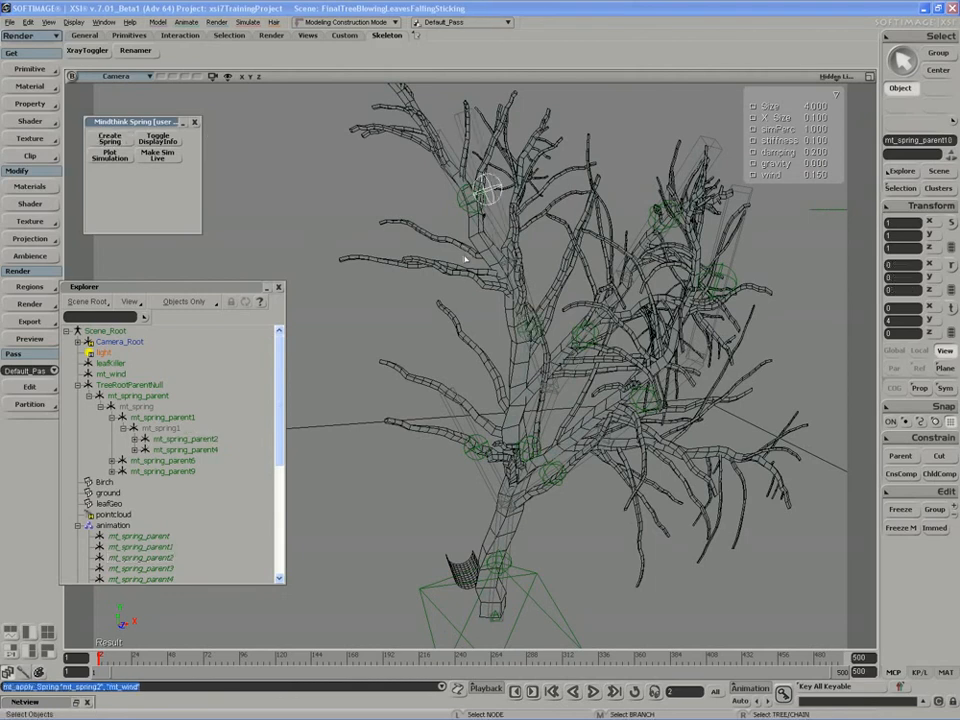
key("v")
Rotate mt_spring_parent10 along the branch to about -82.59, 33.70, 47.38.
right_click_drag(469, 257, 515, 217)
key("c")
left_click_drag(516, 213, 435, 263)
key("s")
right_click_drag(435, 263, 484, 290)
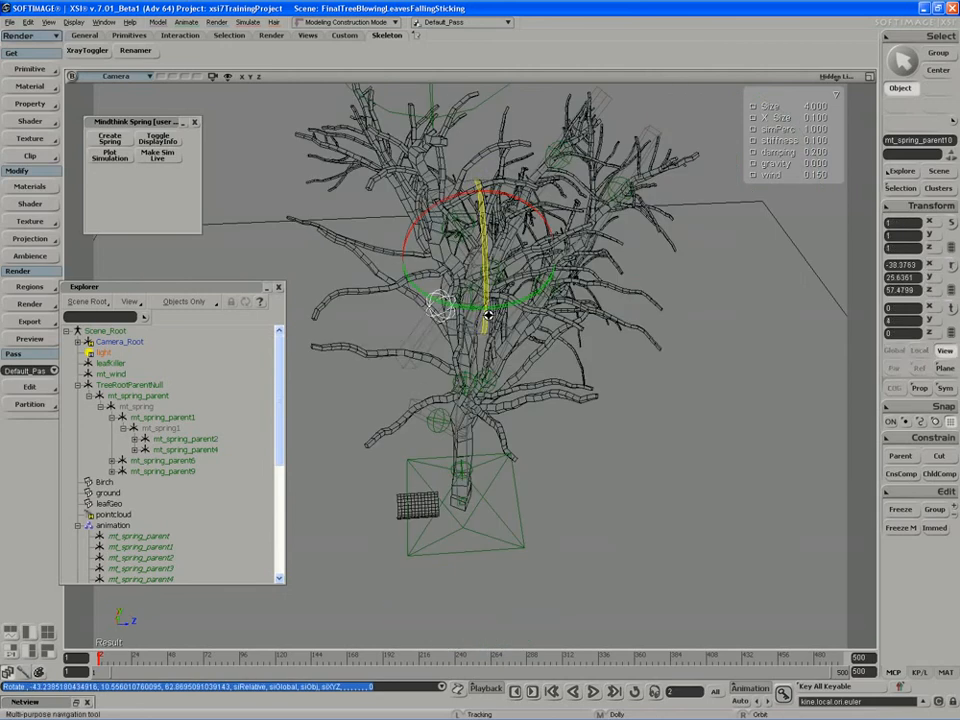
left_click_drag(447, 292, 412, 292)
key("s")
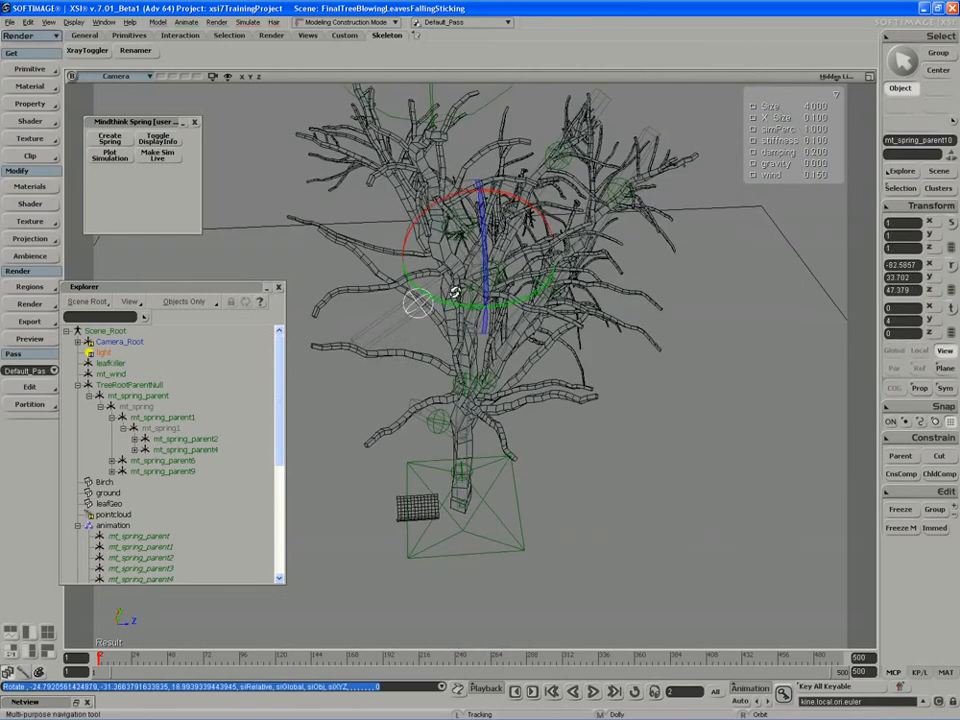
right_click_drag(452, 293, 379, 225)
middle_click_drag(379, 225, 486, 213)
key("space")
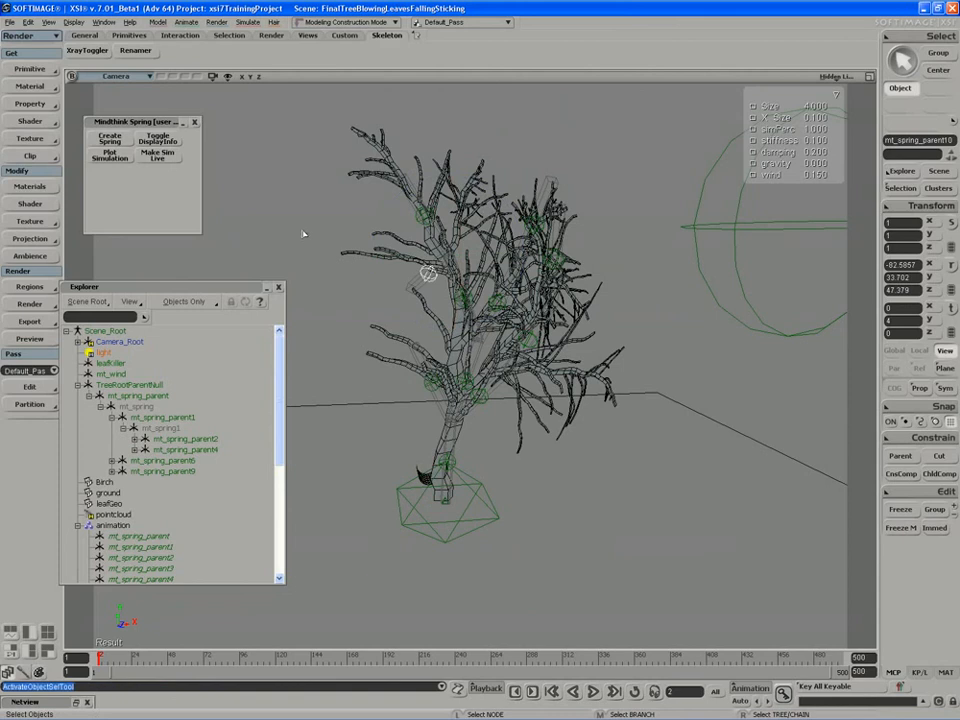
left_click(428, 296)
key("h")
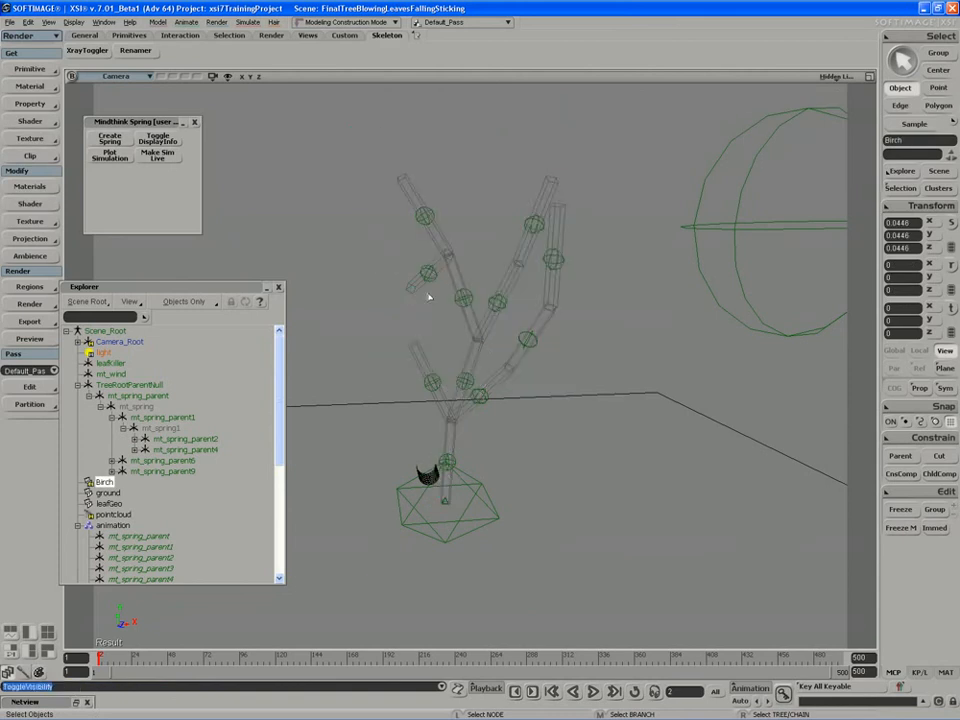
key("s")
right_click_drag(429, 296, 532, 324)
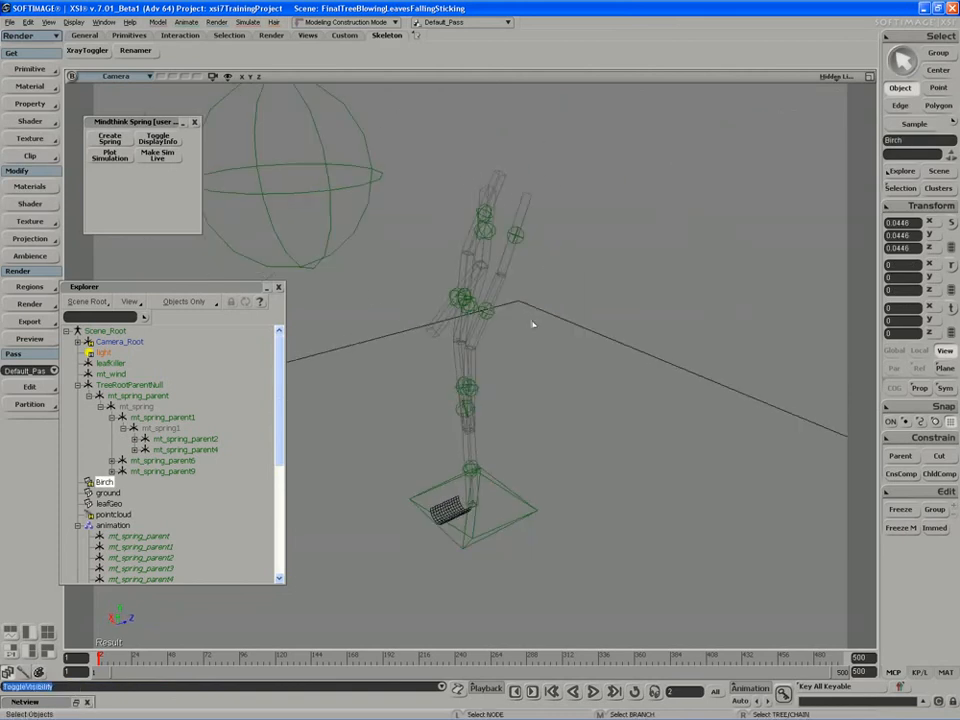
key("h")
key("h")
key("h")
key("h")
key("h")
key("s")
right_click_drag(545, 388, 452, 420)
key("space")
left_click(459, 461)
key("s")
Add mt_spring_parent11 on the lower trunk, rotate it to 48.68, -9.49, 16.55, then deselect all.
left_click(123, 134)
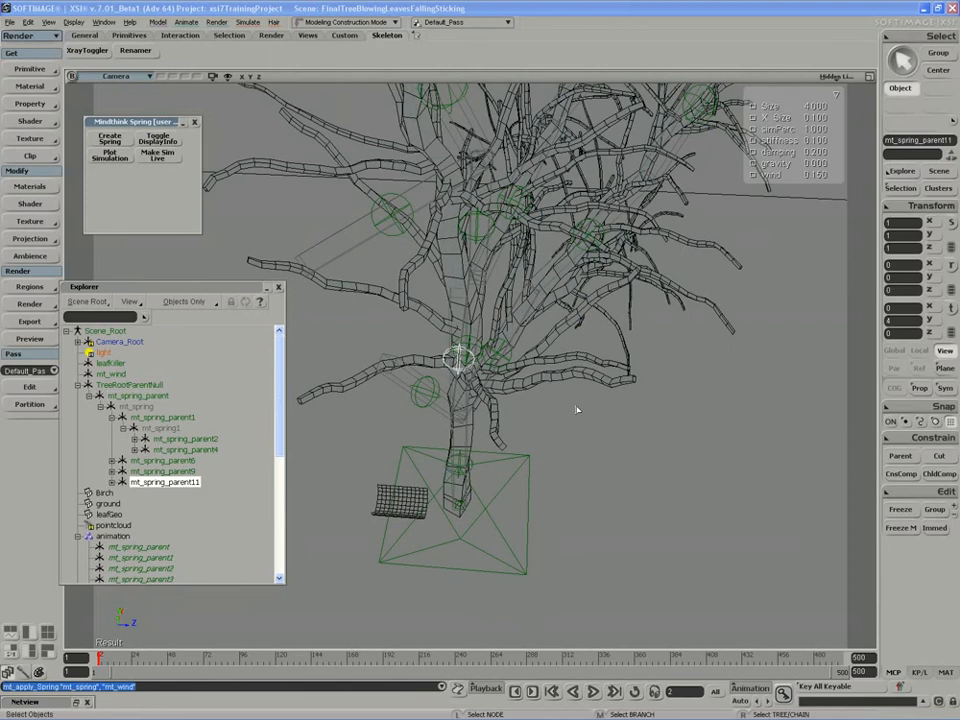
key("s")
right_click_drag(576, 406, 600, 386)
key("c")
left_click_drag(484, 398, 557, 408)
key("s")
right_click_drag(578, 402, 493, 414)
left_click_drag(428, 414, 421, 407)
key("s")
right_click_drag(422, 408, 692, 346)
key("ctrl+shift+a")
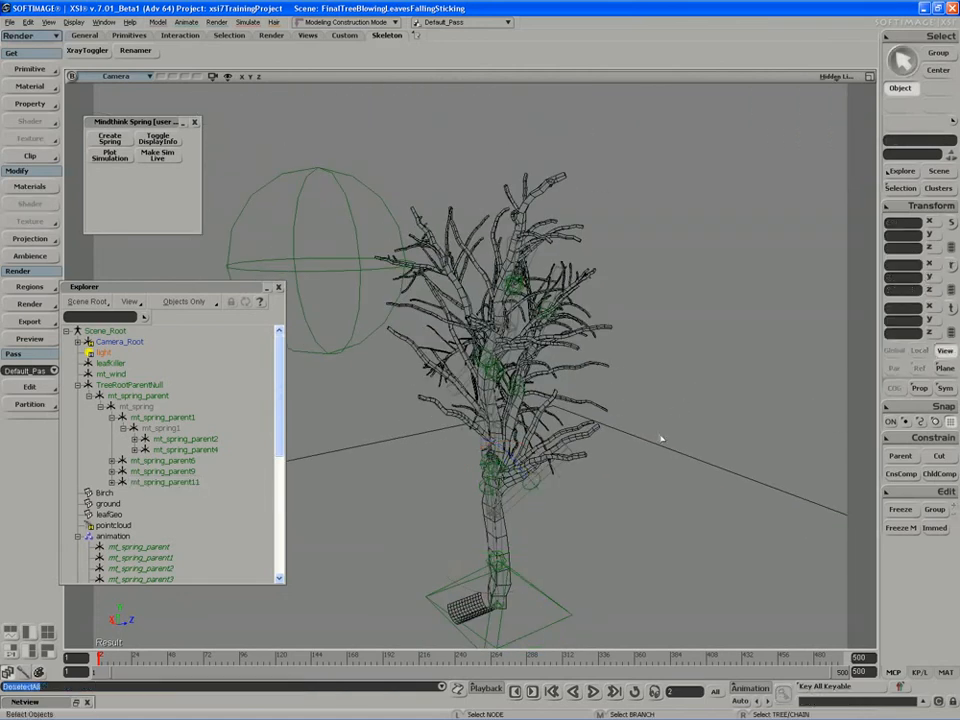